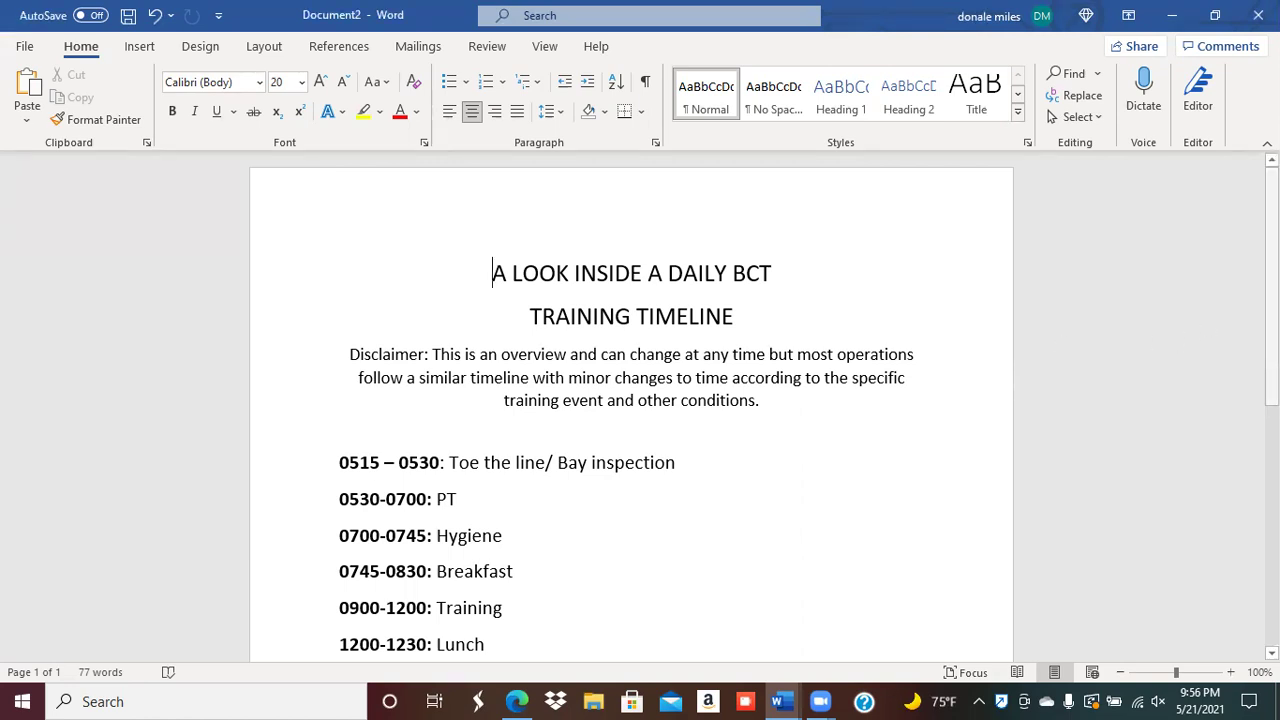
Step: Highlight the 0515 – 0530 Toe the line/ Bay inspection and 0530-0700 PT lines in yellow
scroll(640, 406, down, 1)
scroll(640, 406, down, 1)
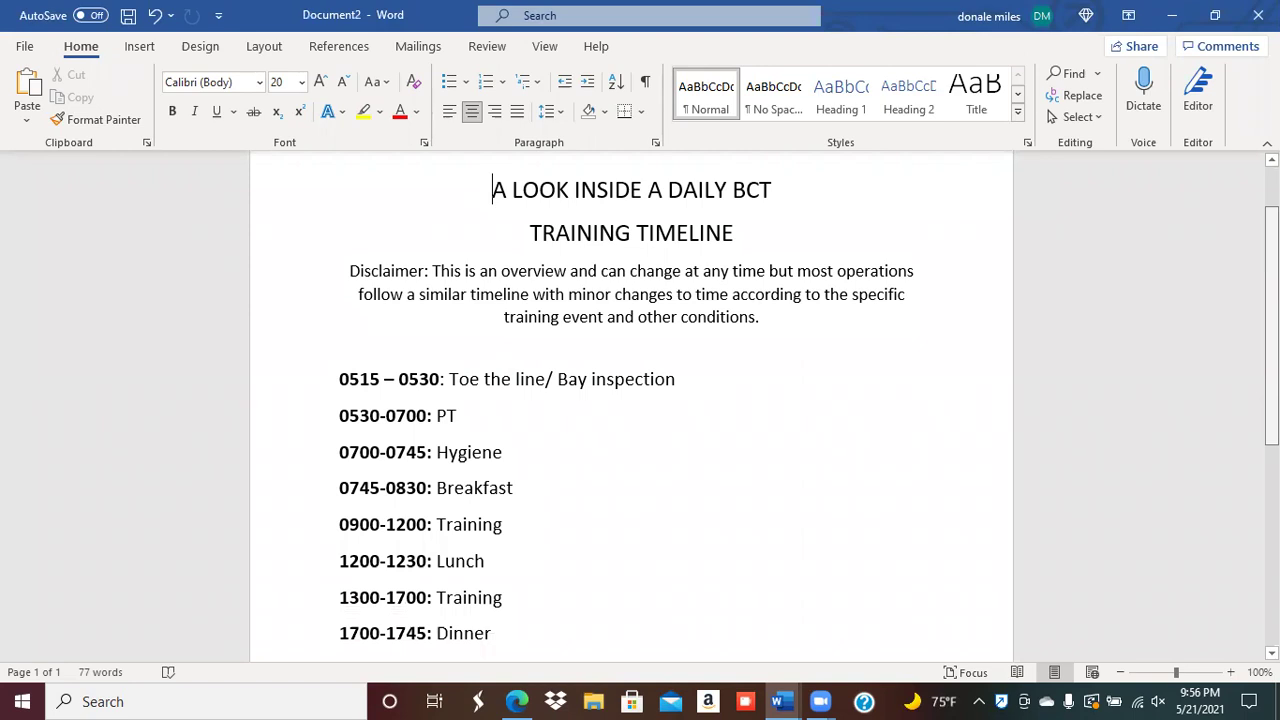
scroll(640, 406, down, 2)
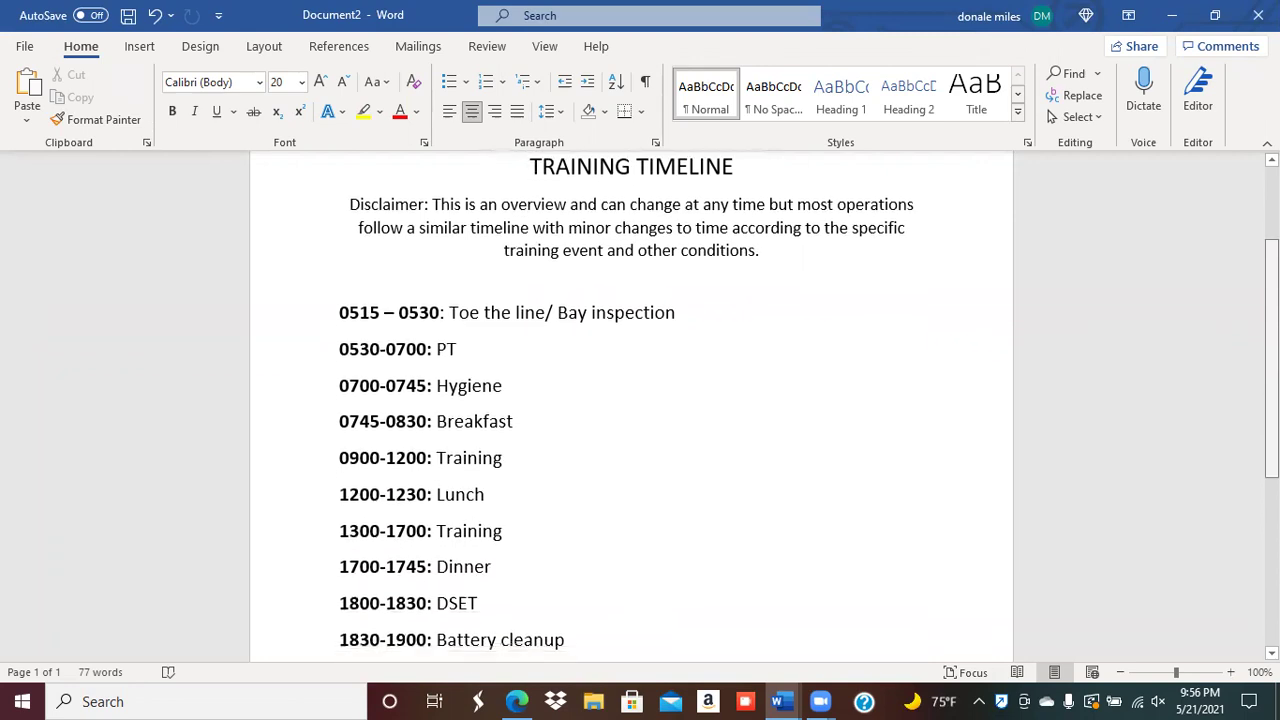
scroll(640, 406, down, 3)
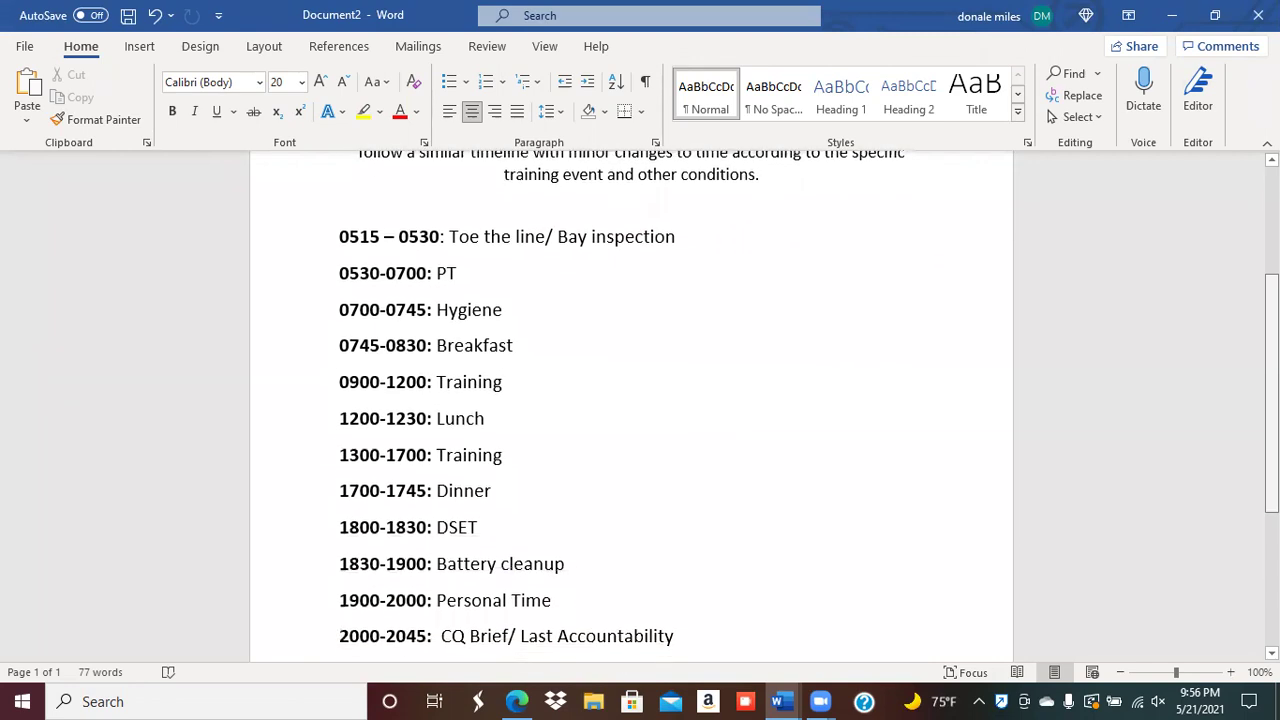
scroll(640, 406, down, 1)
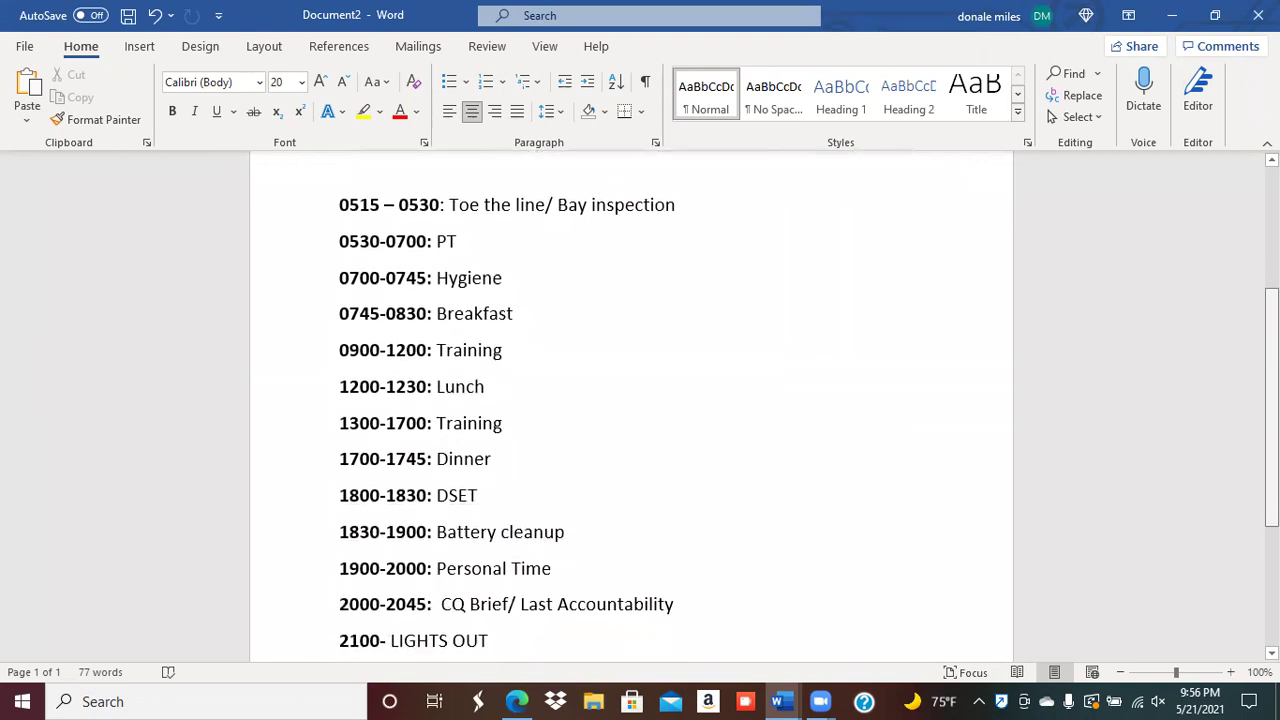
scroll(640, 406, down, 1)
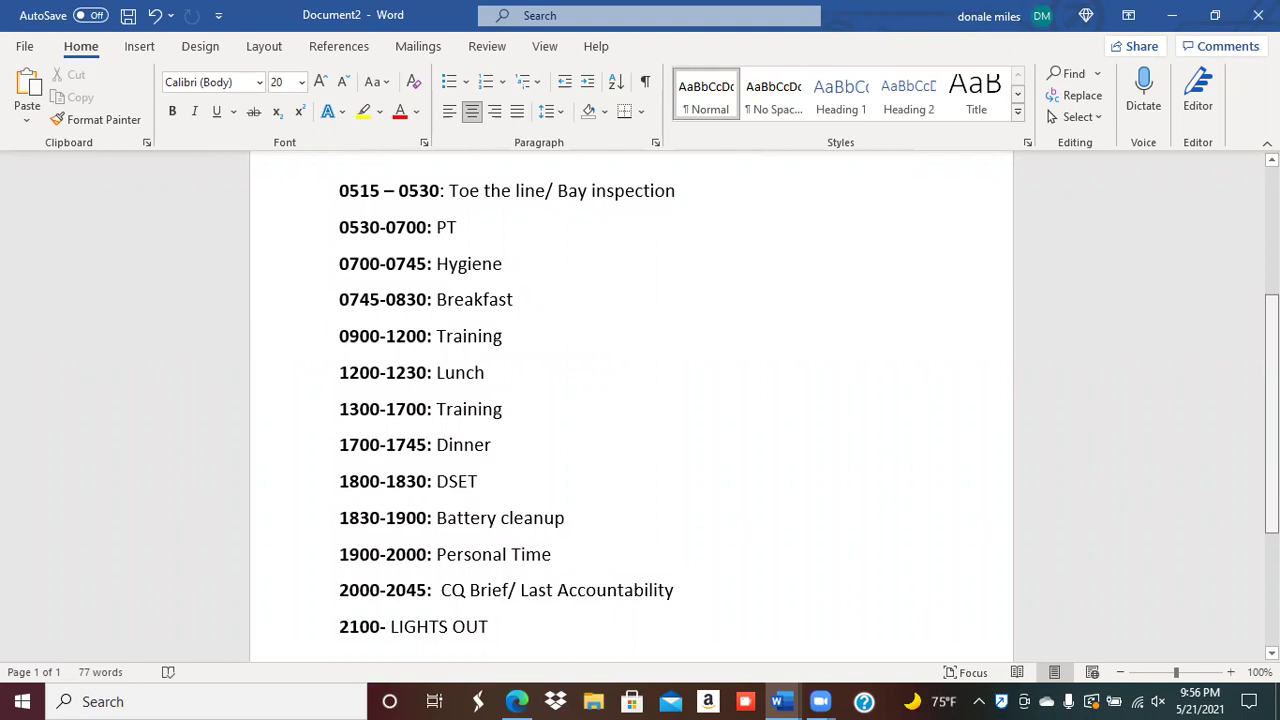
scroll(640, 406, up, 6)
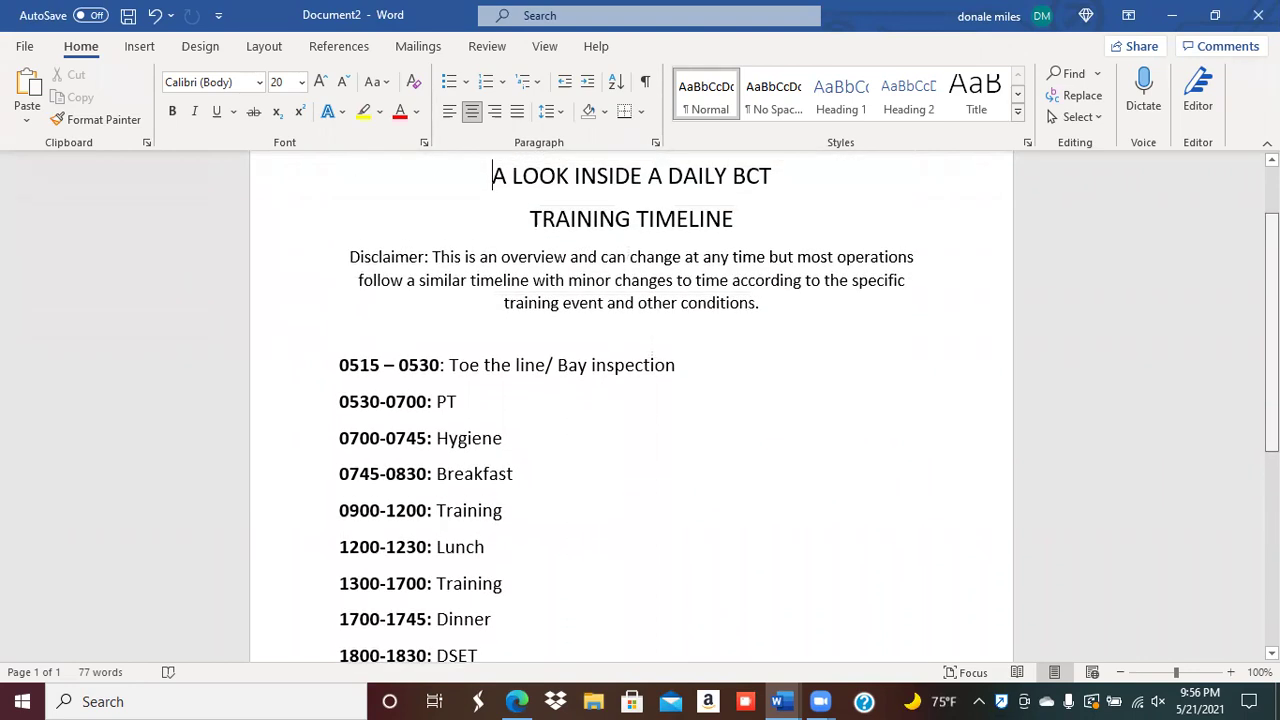
scroll(640, 406, up, 1)
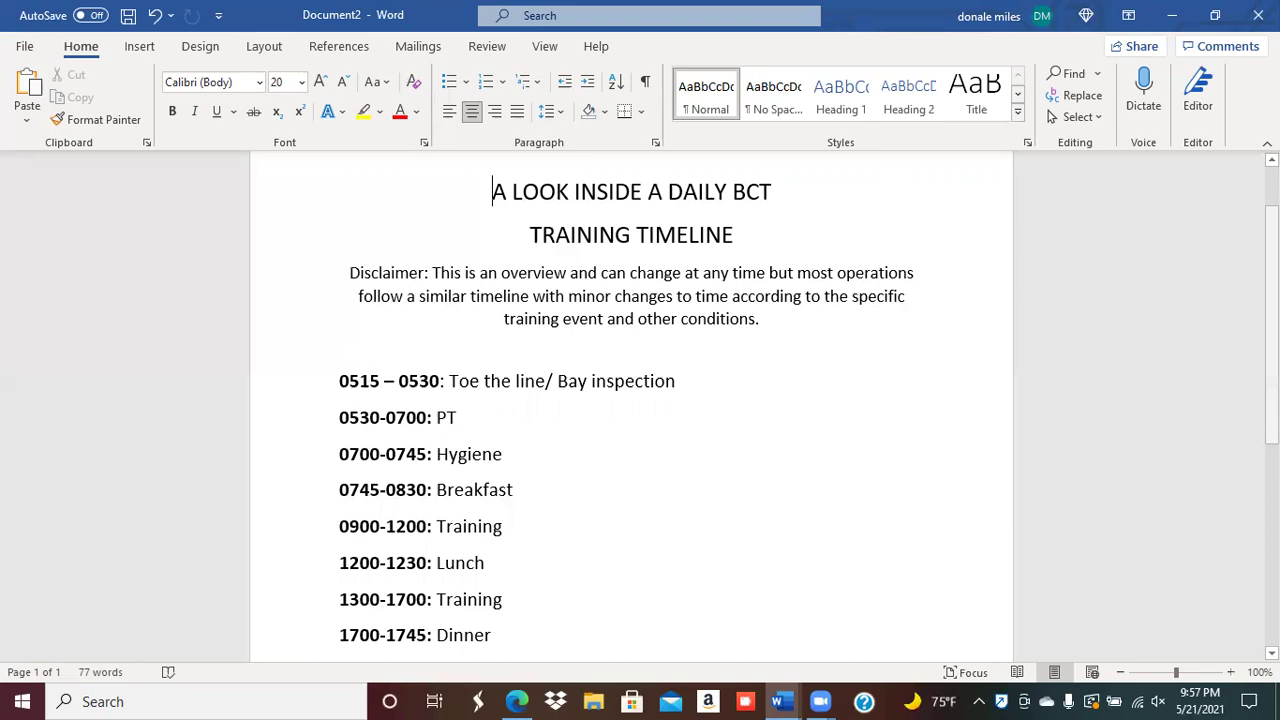
scroll(631, 400, up, 2)
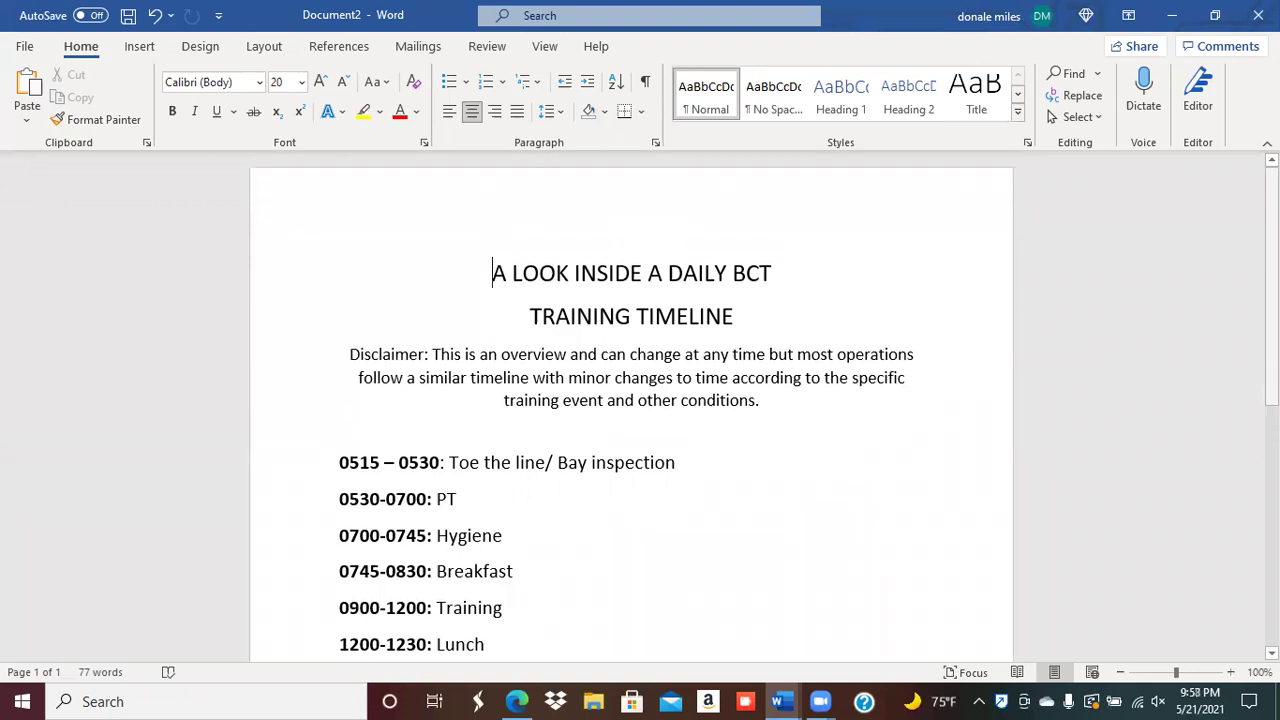
scroll(631, 400, down, 2)
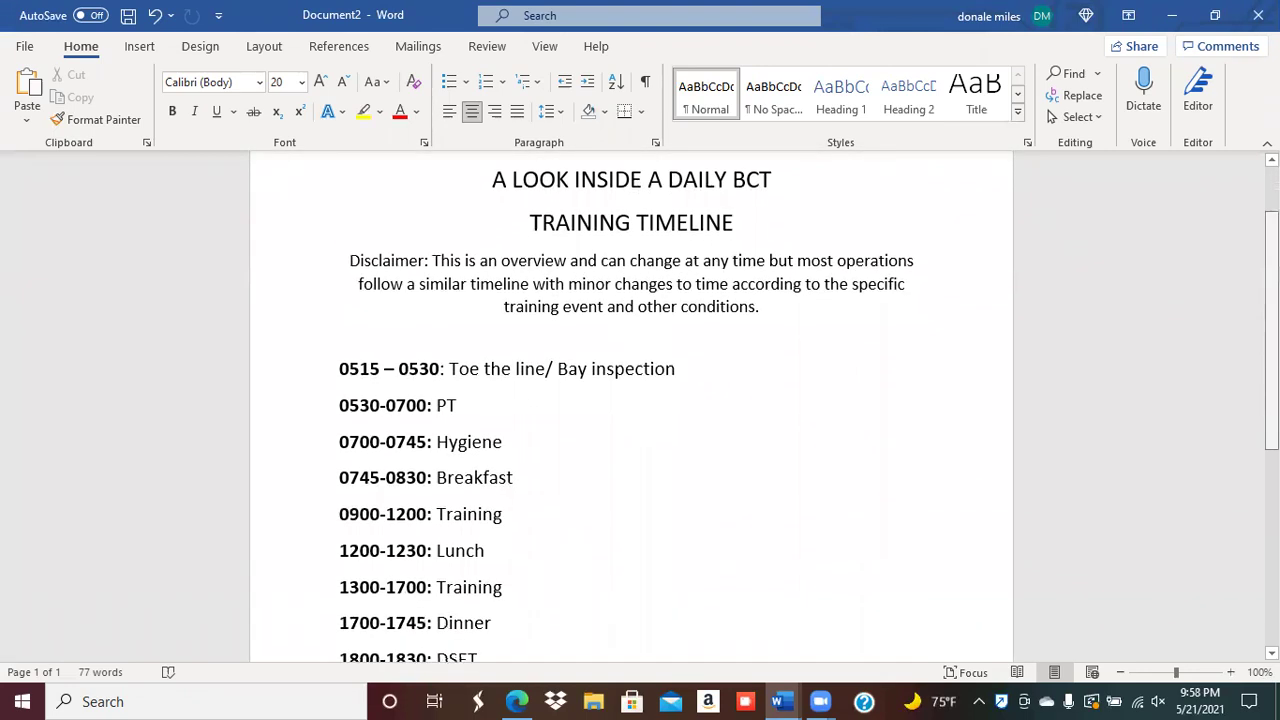
scroll(631, 400, down, 1)
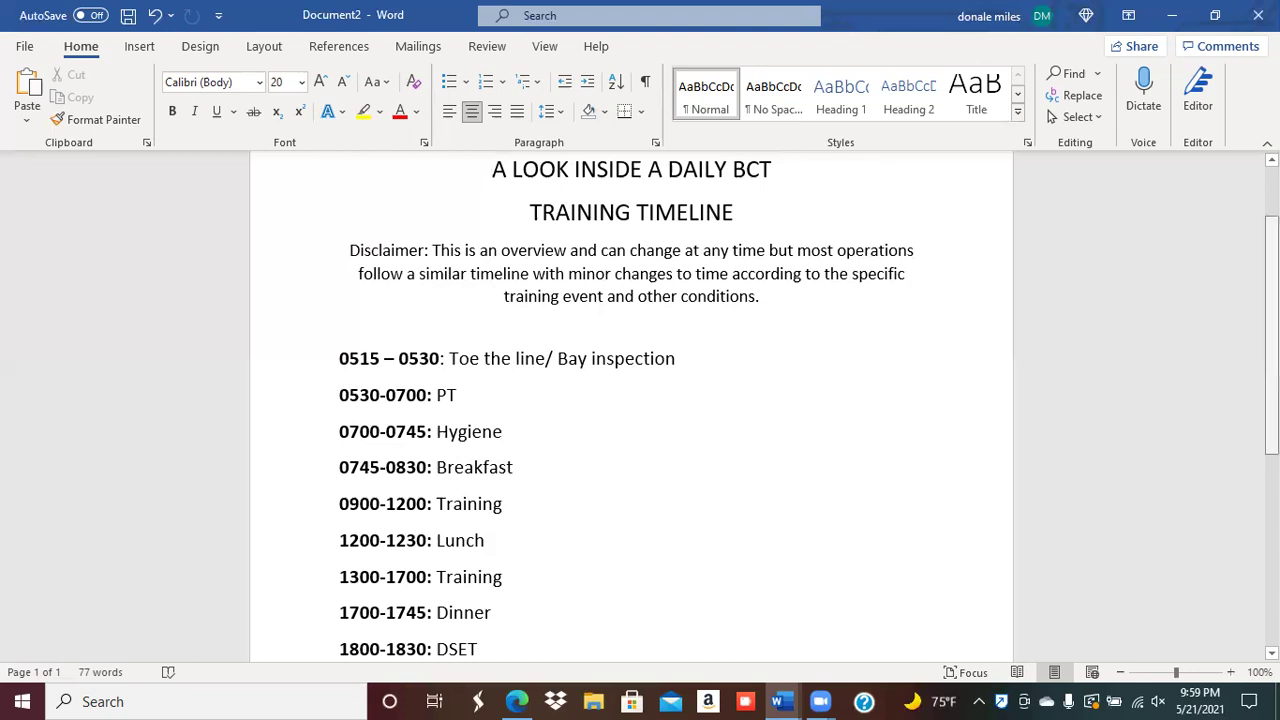
scroll(631, 420, up, 2)
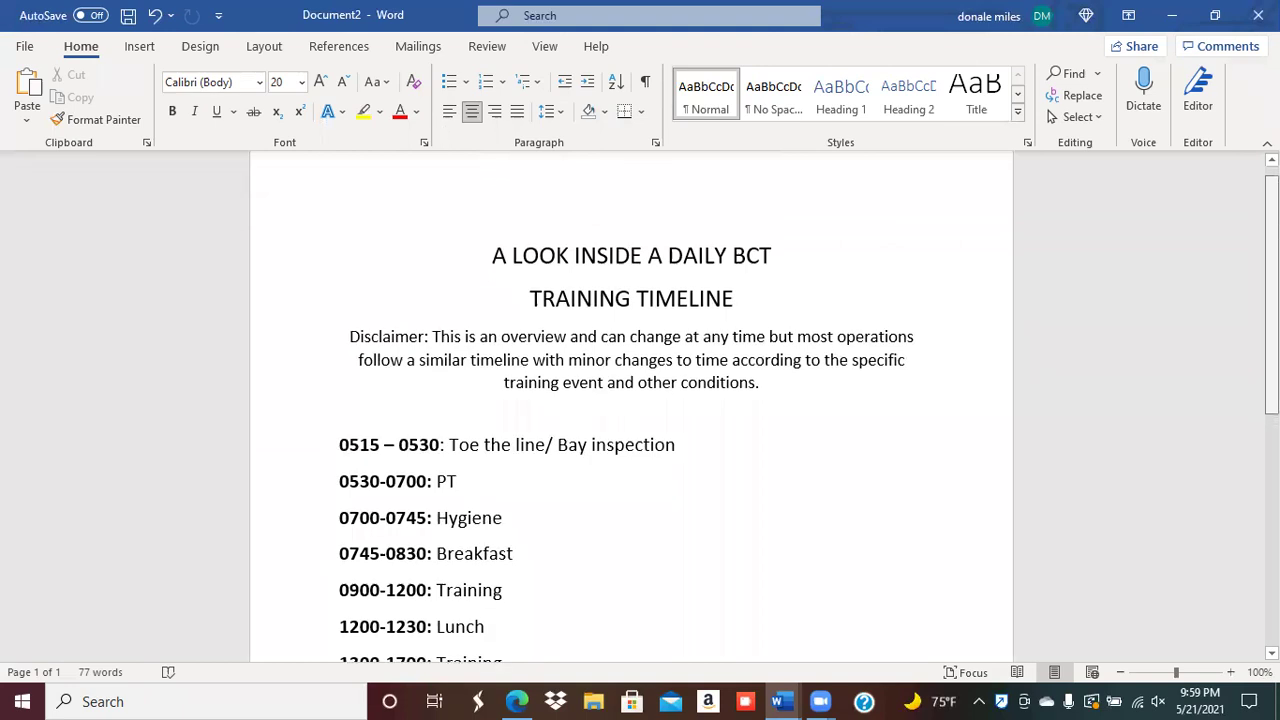
scroll(657, 380, down, 2)
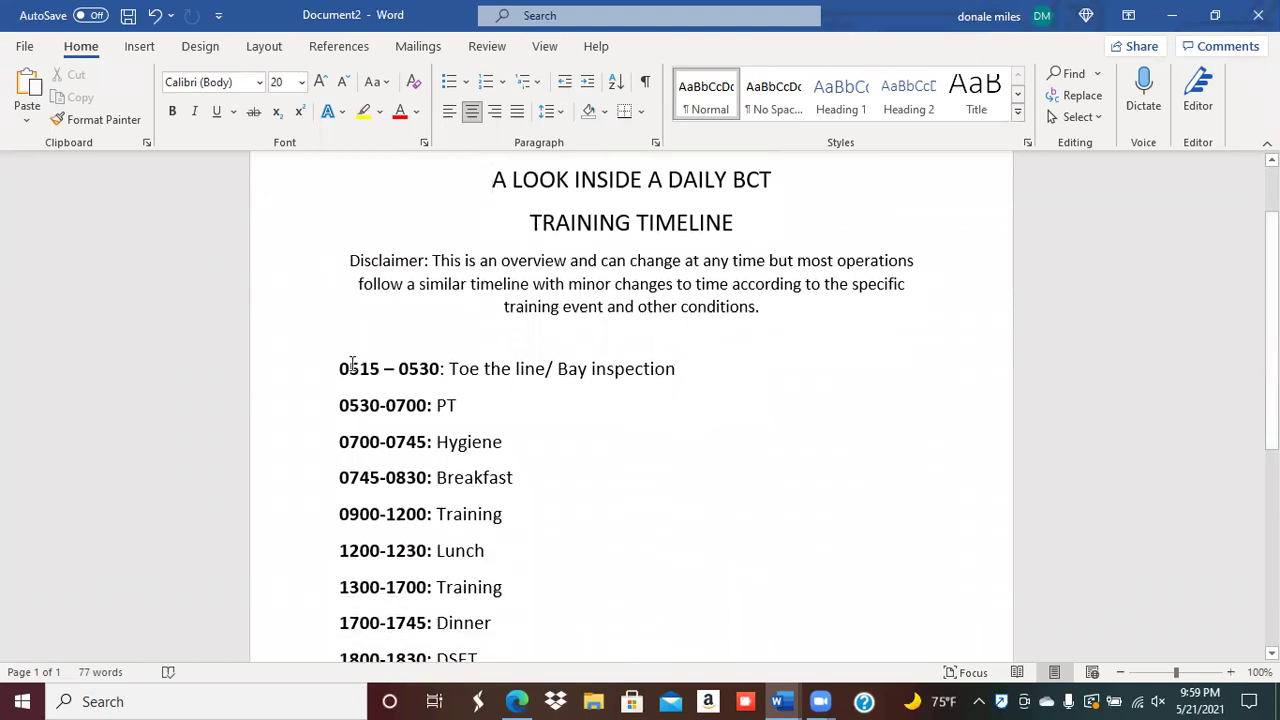
drag(339, 368, 668, 374)
click(363, 111)
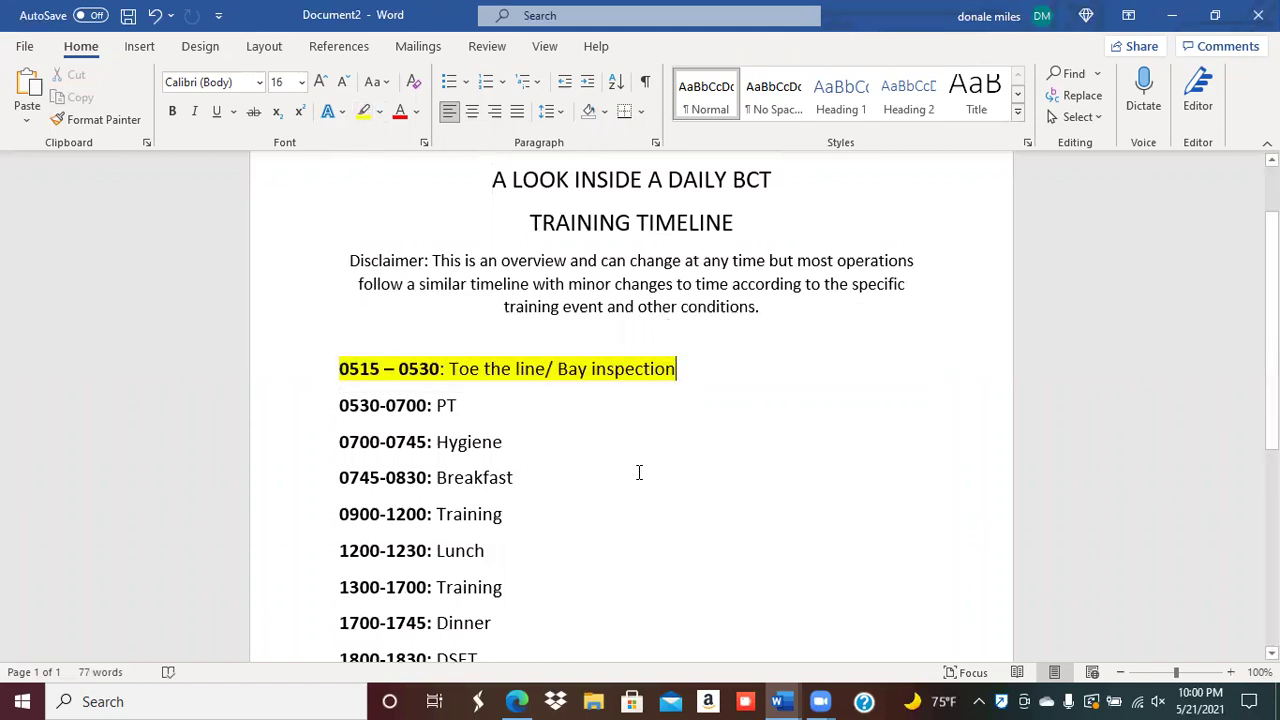
drag(340, 405, 458, 405)
click(363, 111)
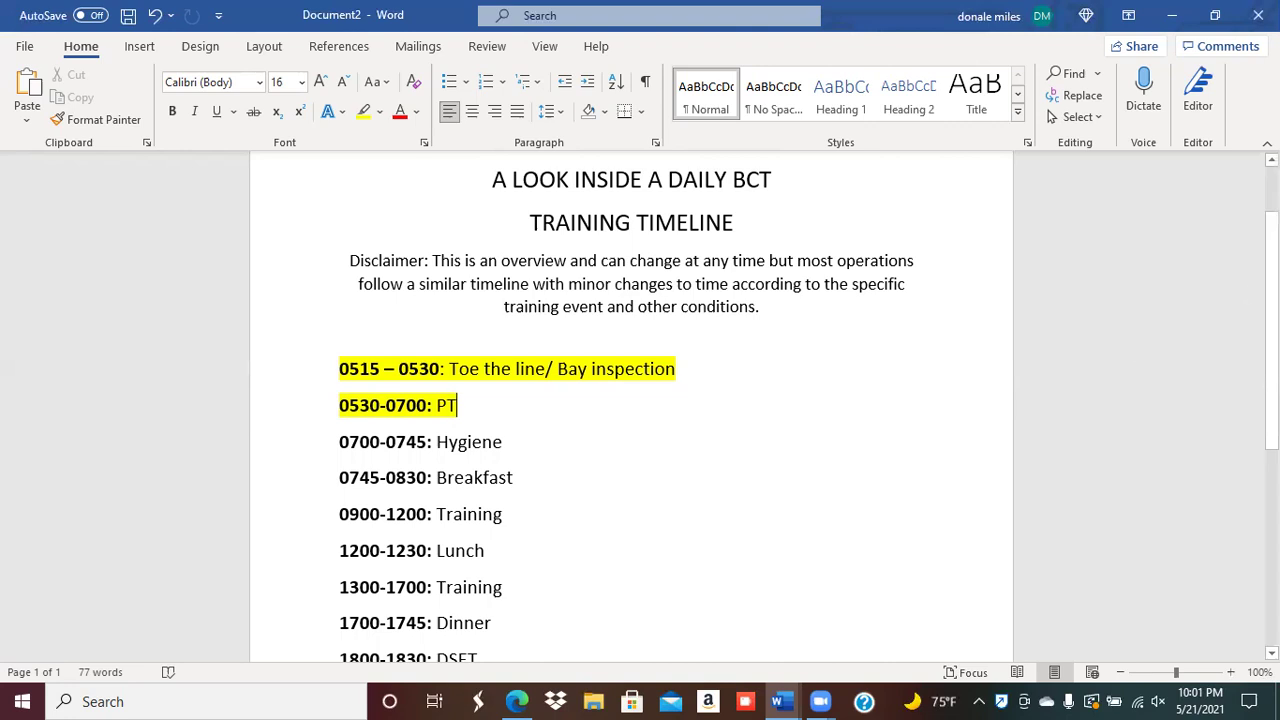
Step: Highlight the 0700-0745: Hygiene line in yellow, then recheck the first two highlighted lines
scroll(631, 410, down, 2)
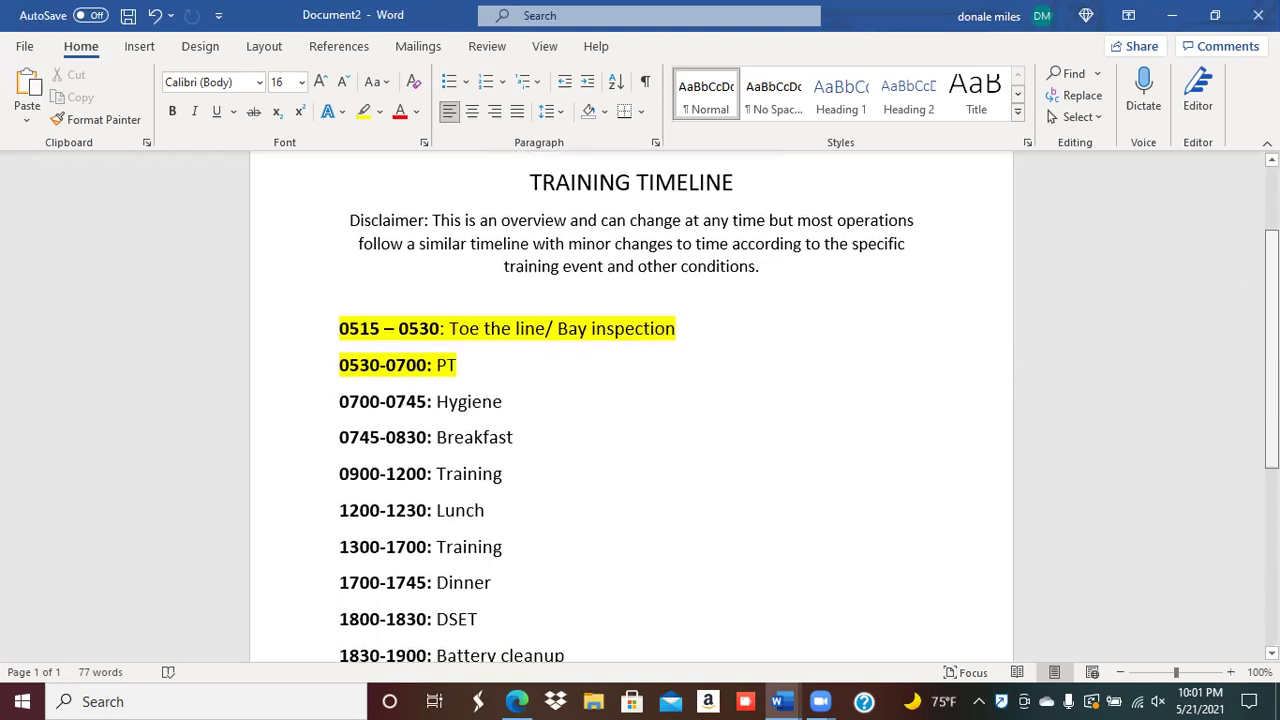
scroll(631, 410, down, 1)
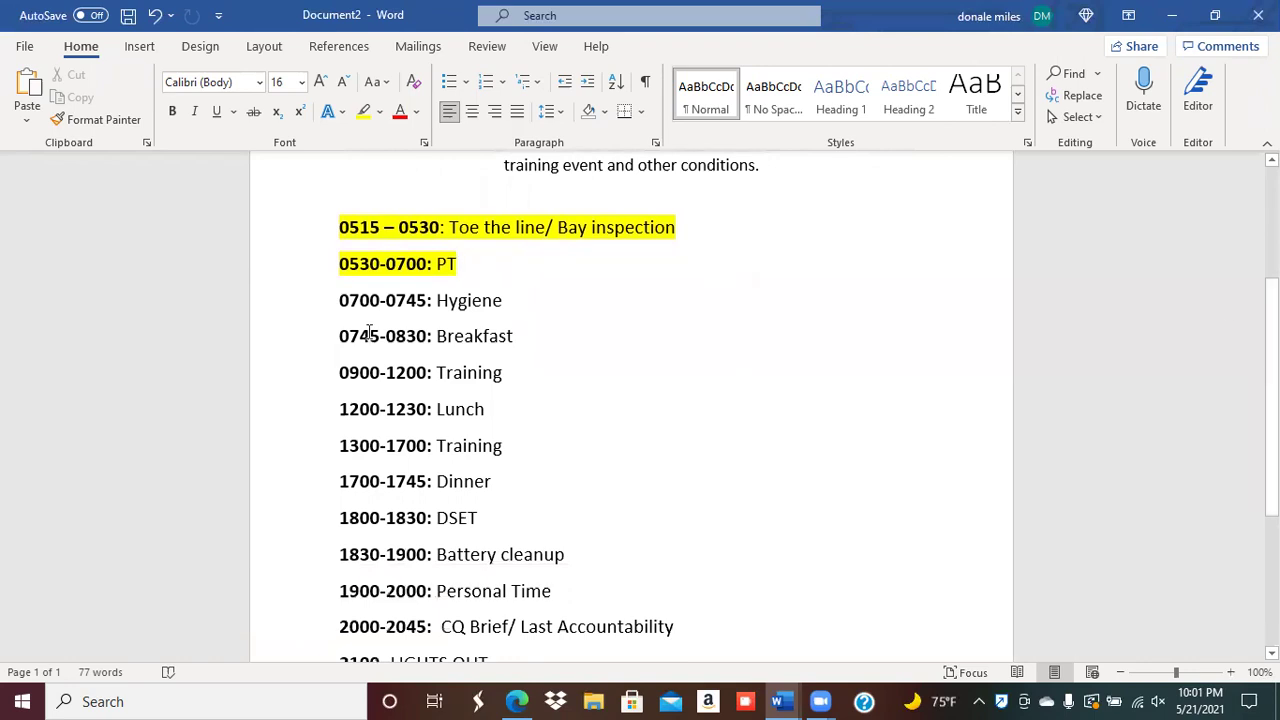
drag(340, 300, 514, 302)
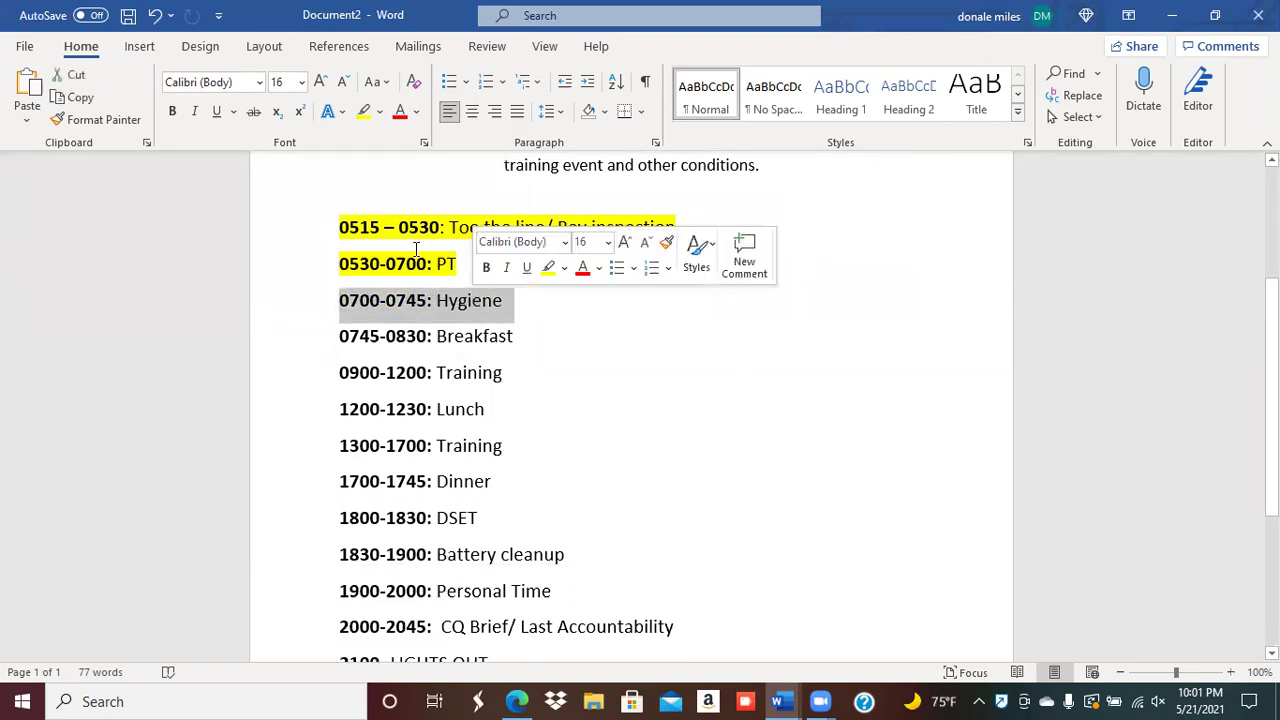
click(364, 112)
click(545, 300)
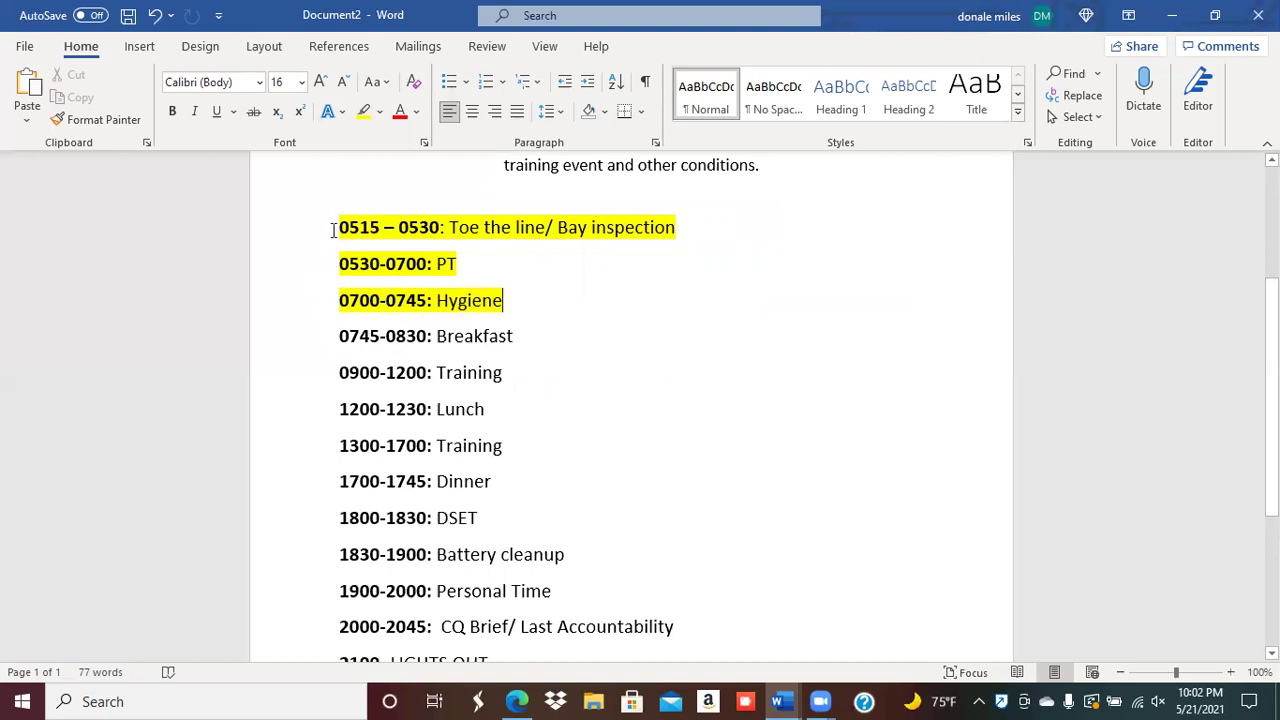
drag(337, 226, 457, 266)
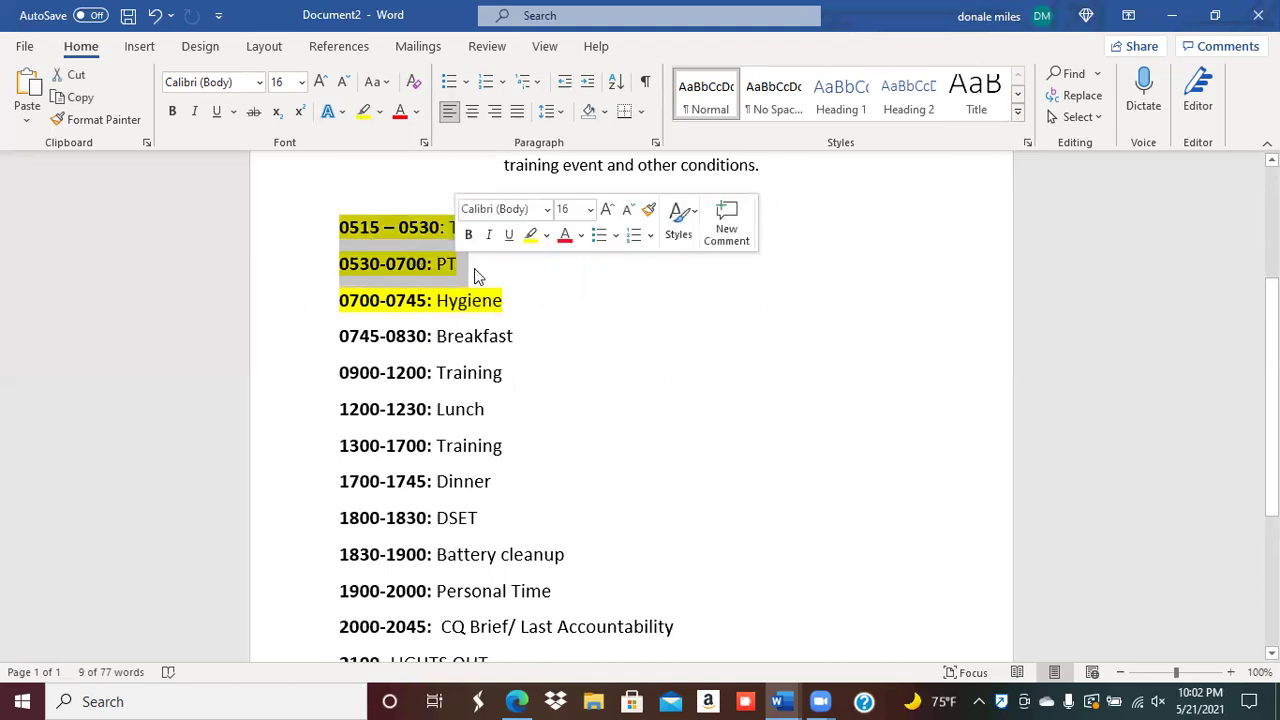
click(477, 272)
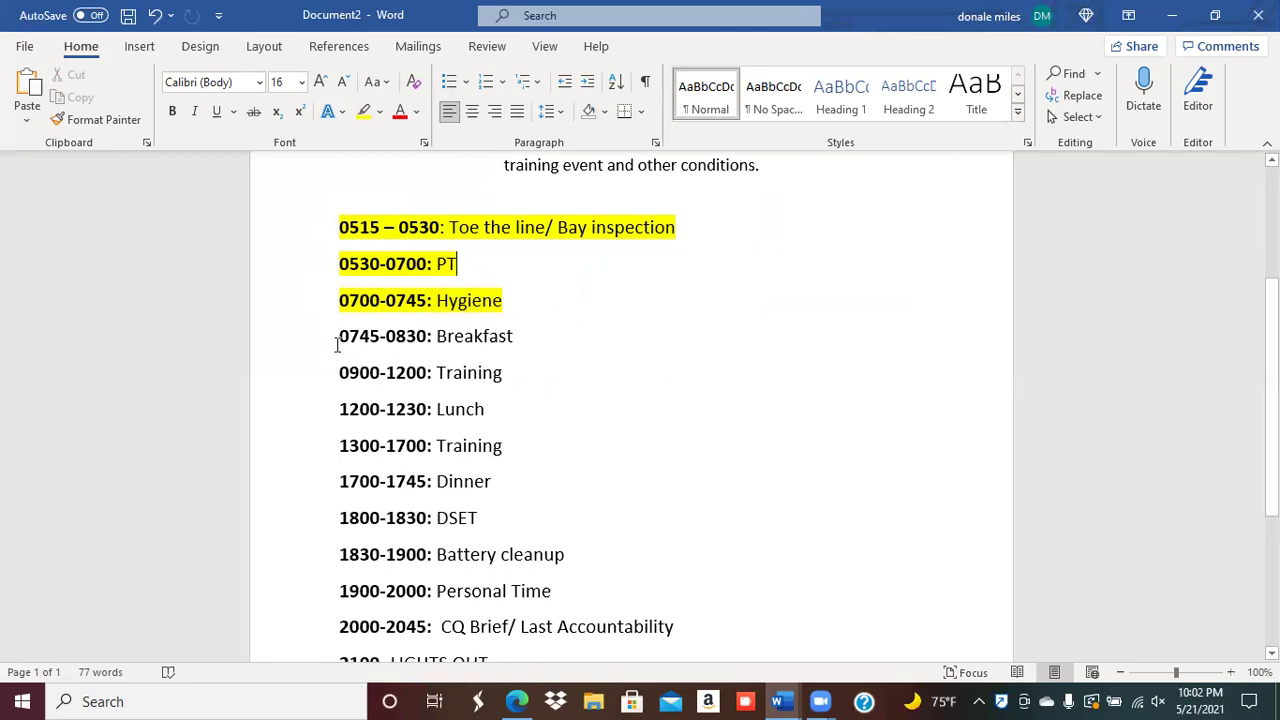
Step: Apply yellow highlight to the 0745-0830: Breakfast line and deselect it
drag(342, 335, 503, 338)
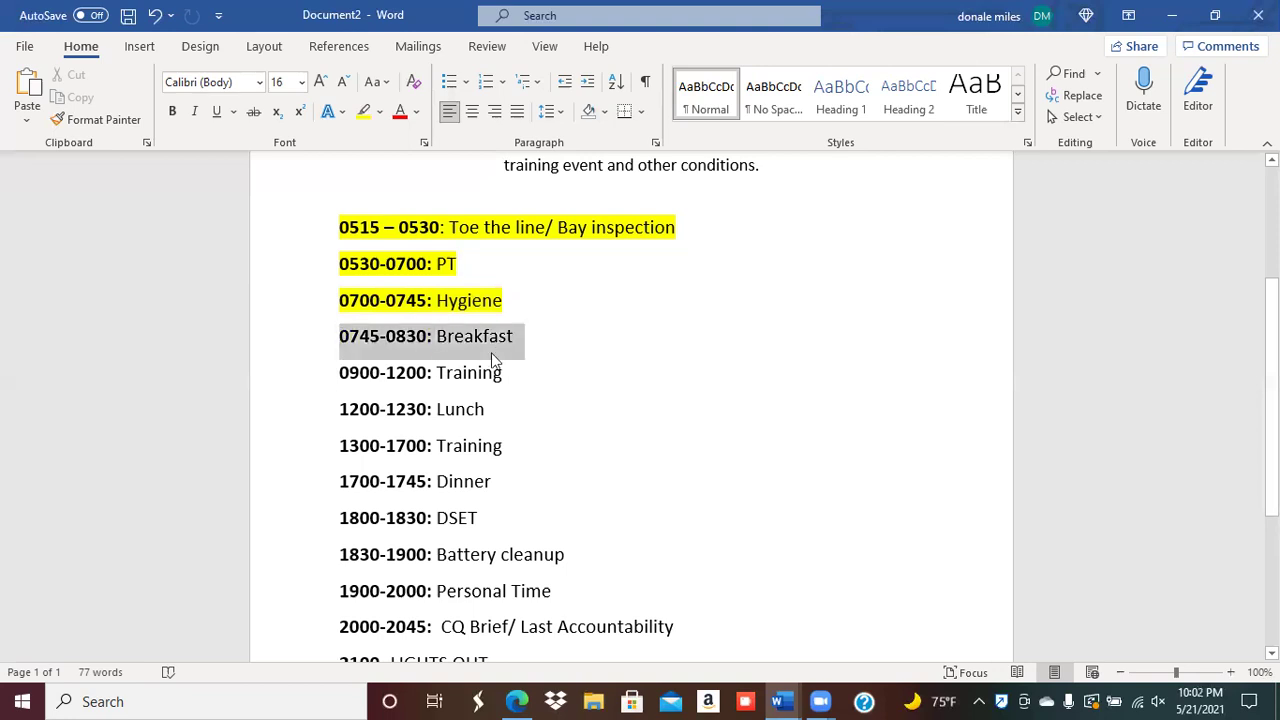
click(364, 113)
click(617, 320)
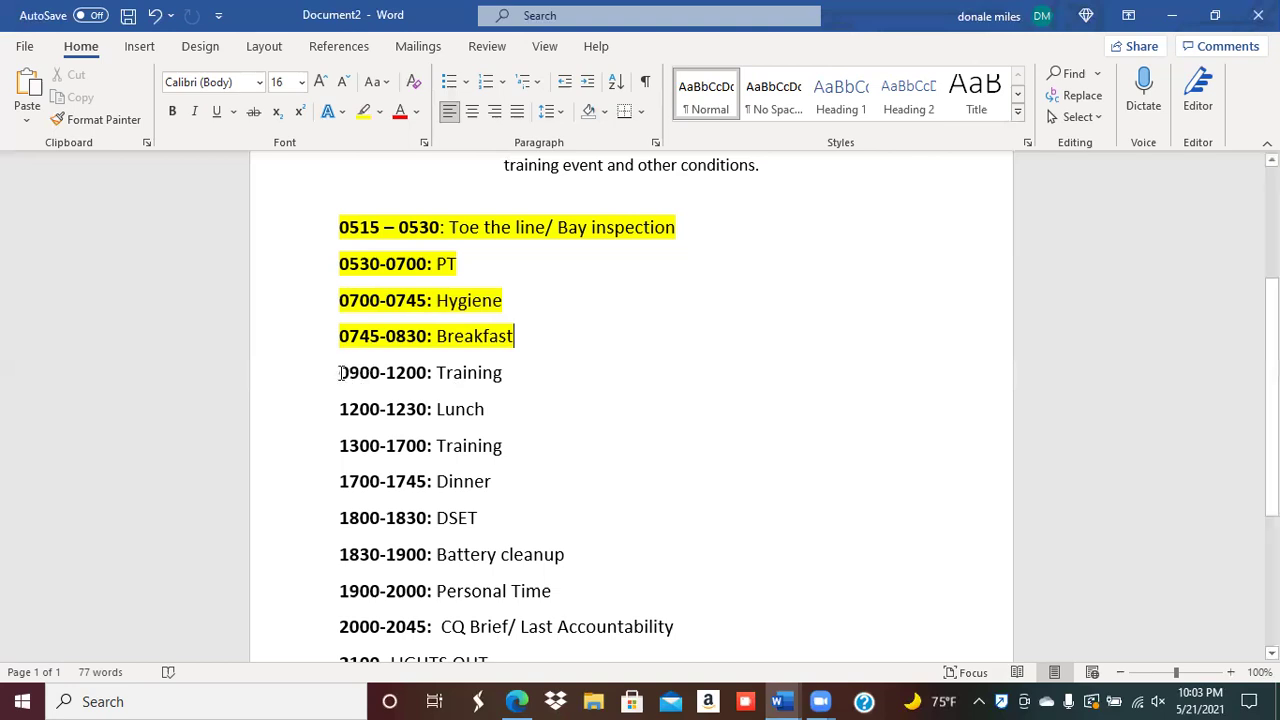
Step: Apply yellow highlight to the whole 0900-1200: Training line
triple_click(490, 373)
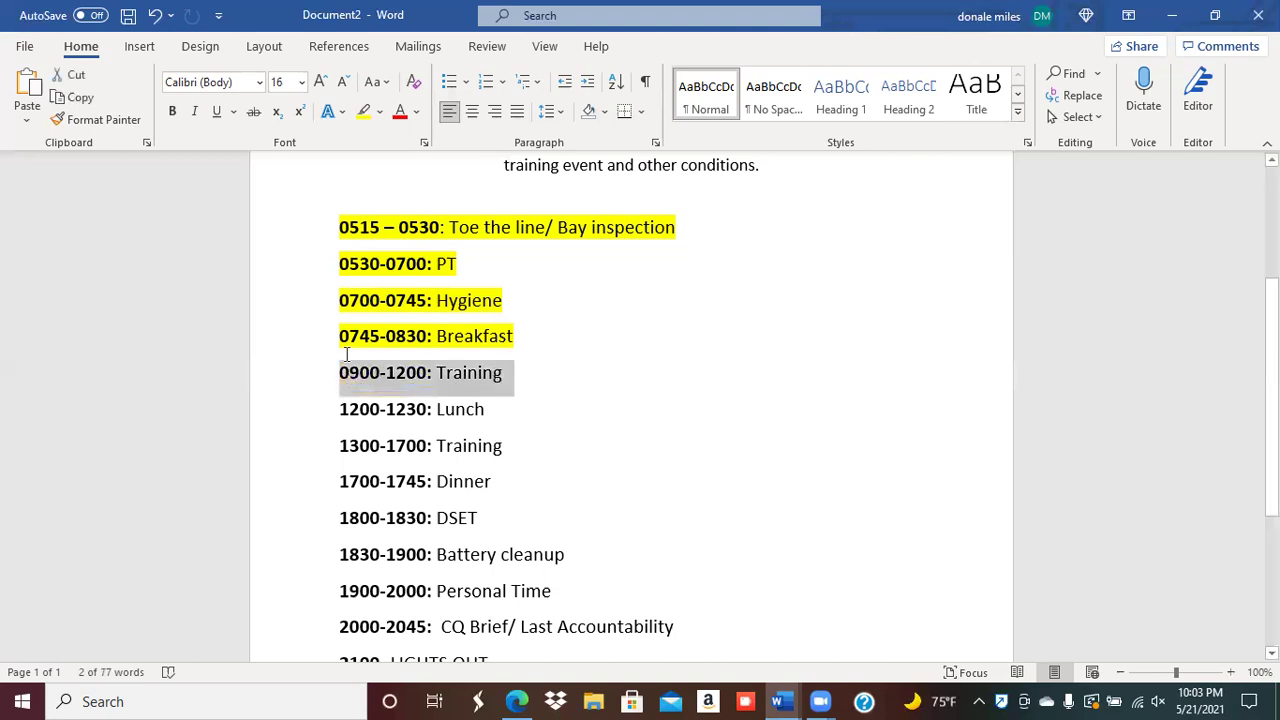
click(363, 111)
key(Right)
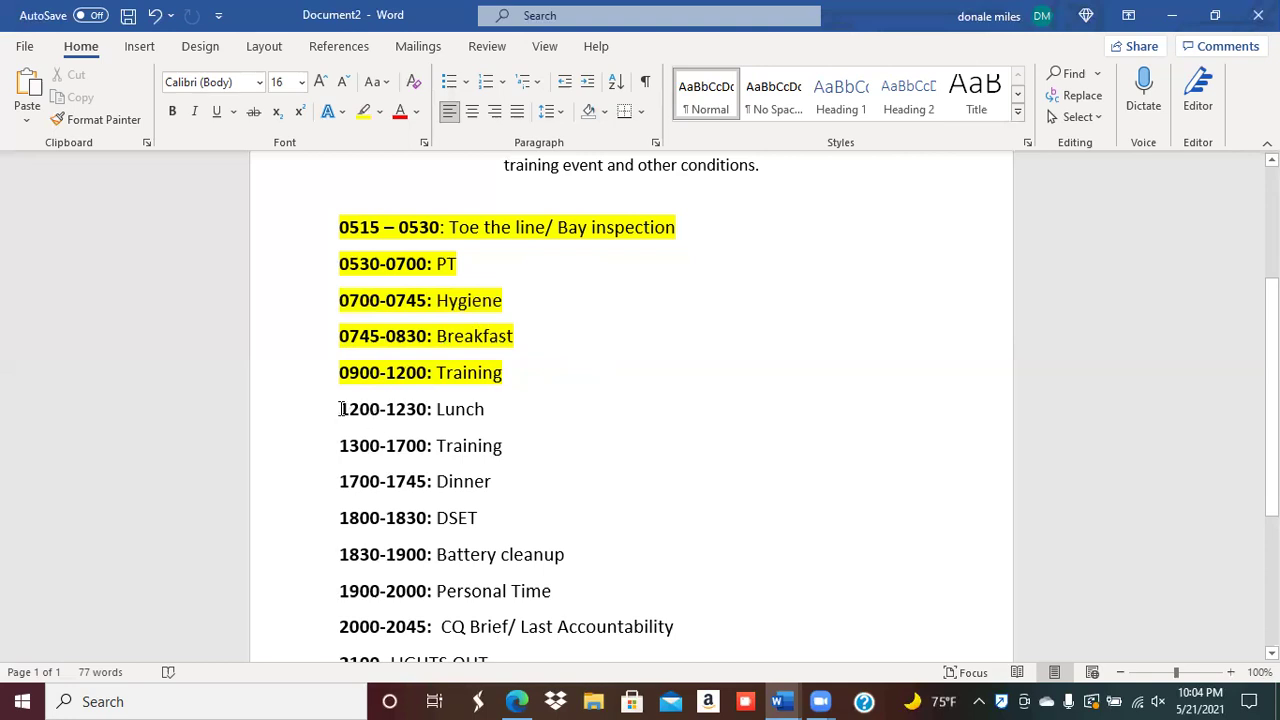
Step: Apply yellow highlight to the whole 1200-1230: Lunch line
triple_click(478, 409)
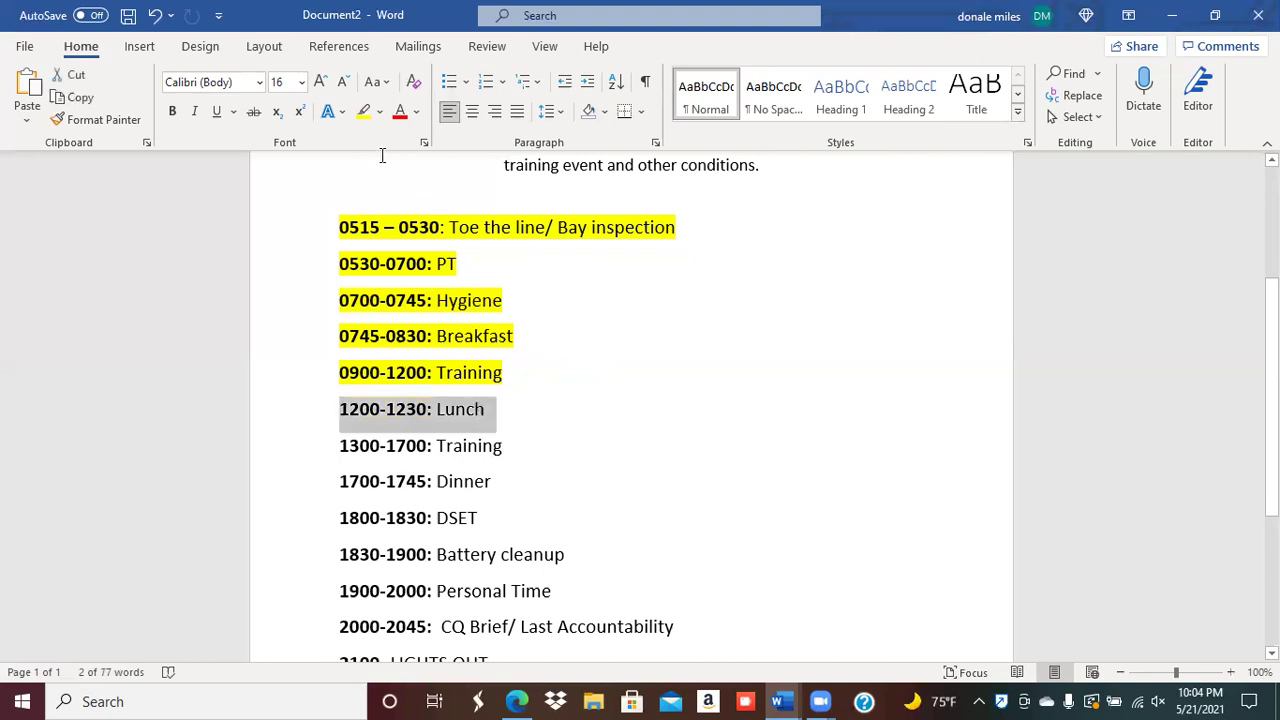
click(363, 112)
click(508, 420)
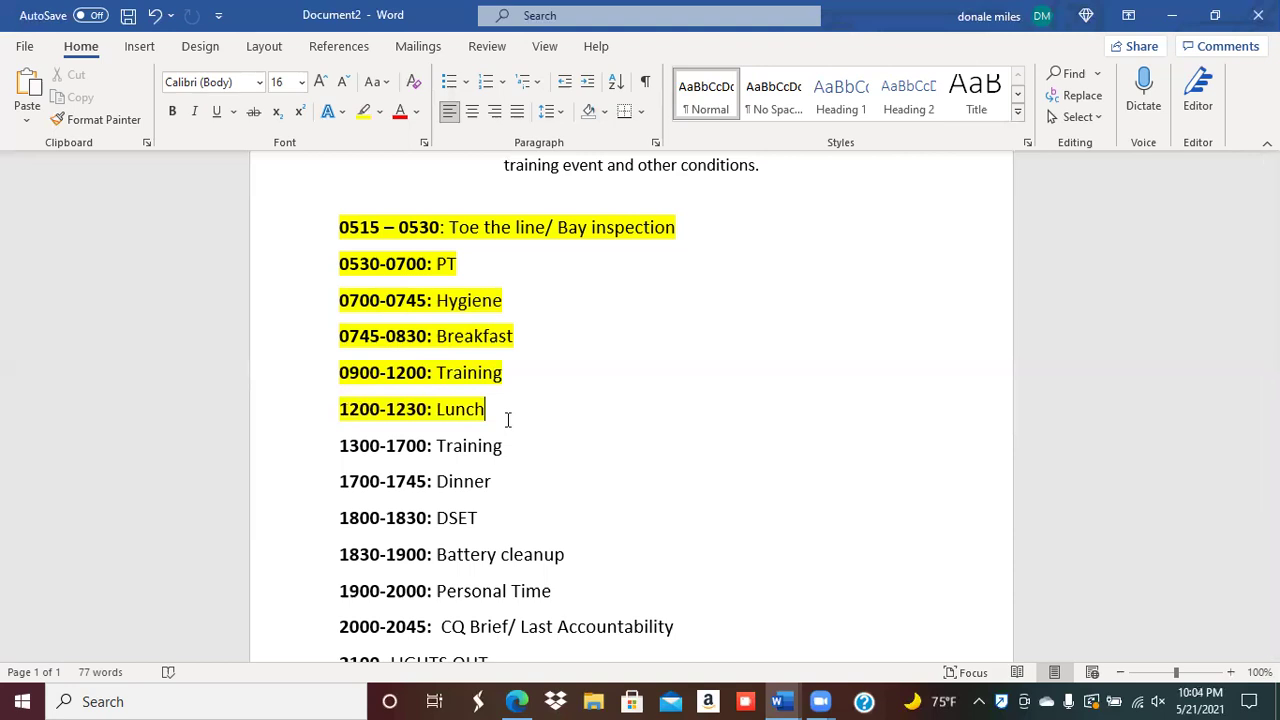
drag(340, 446, 478, 446)
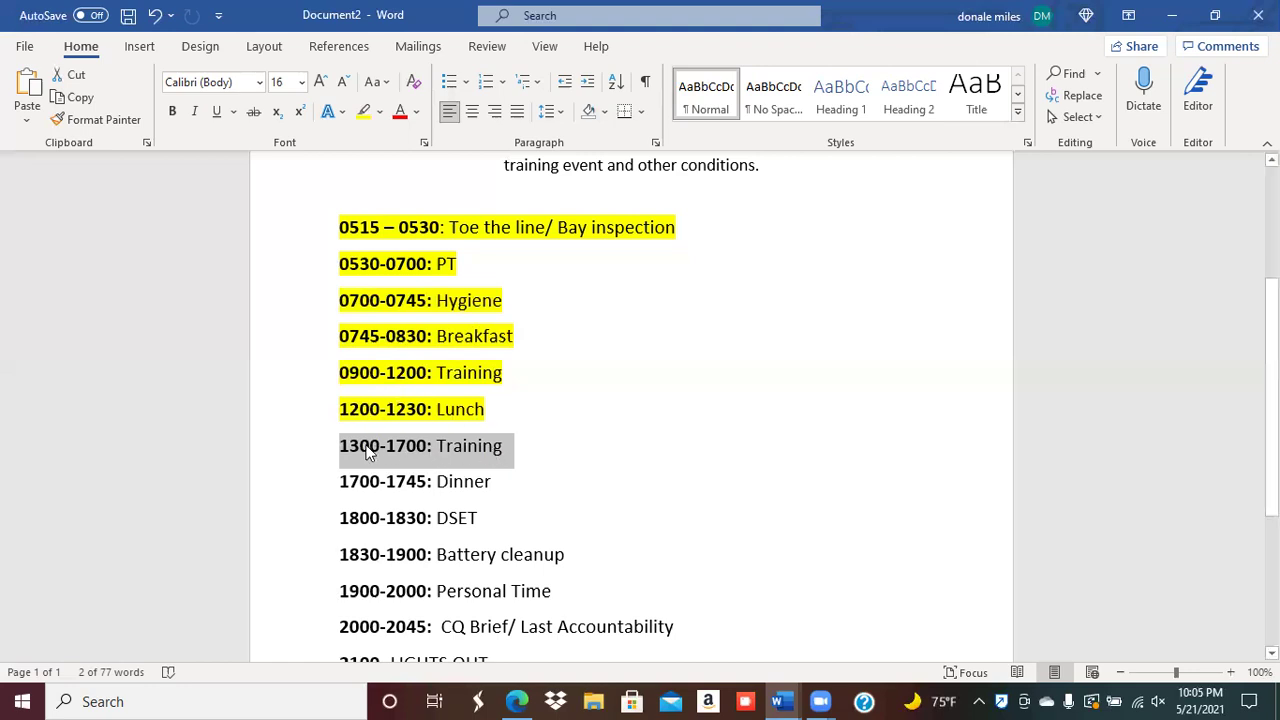
Step: Highlight the 1300-1700: Training and 1700-1745: Dinner lines in yellow
click(364, 112)
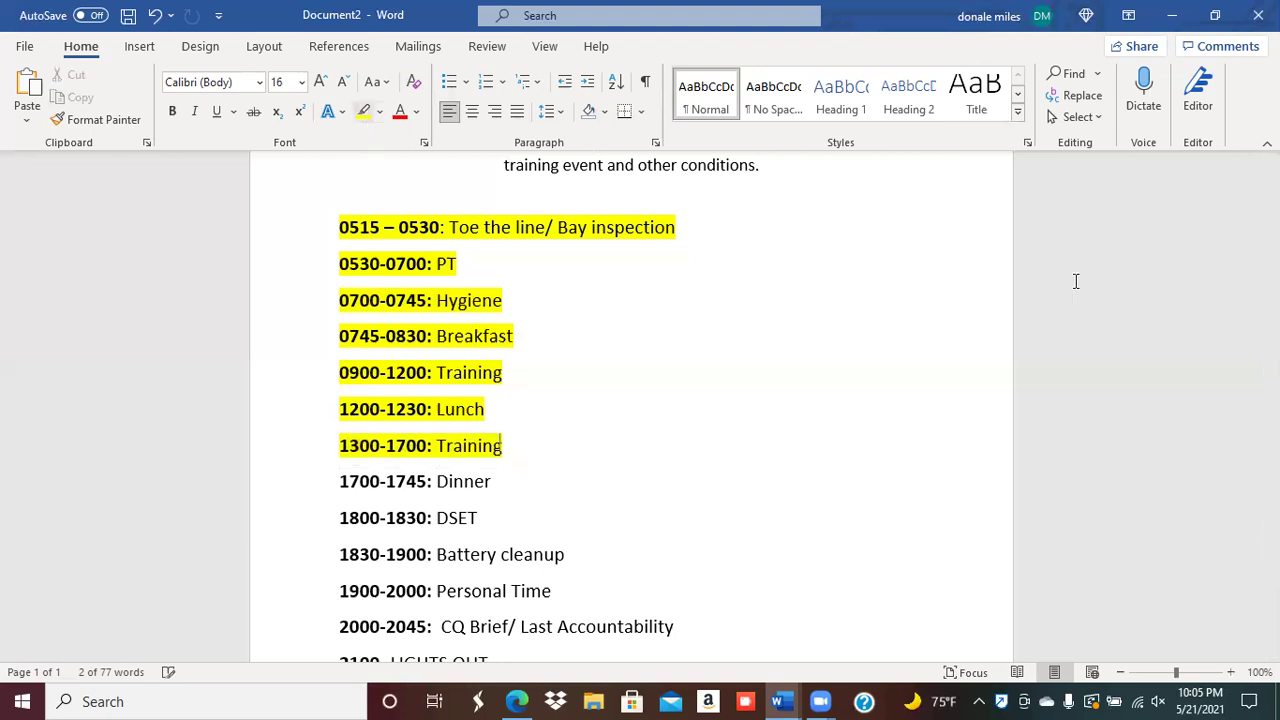
scroll(489, 406, down, 2)
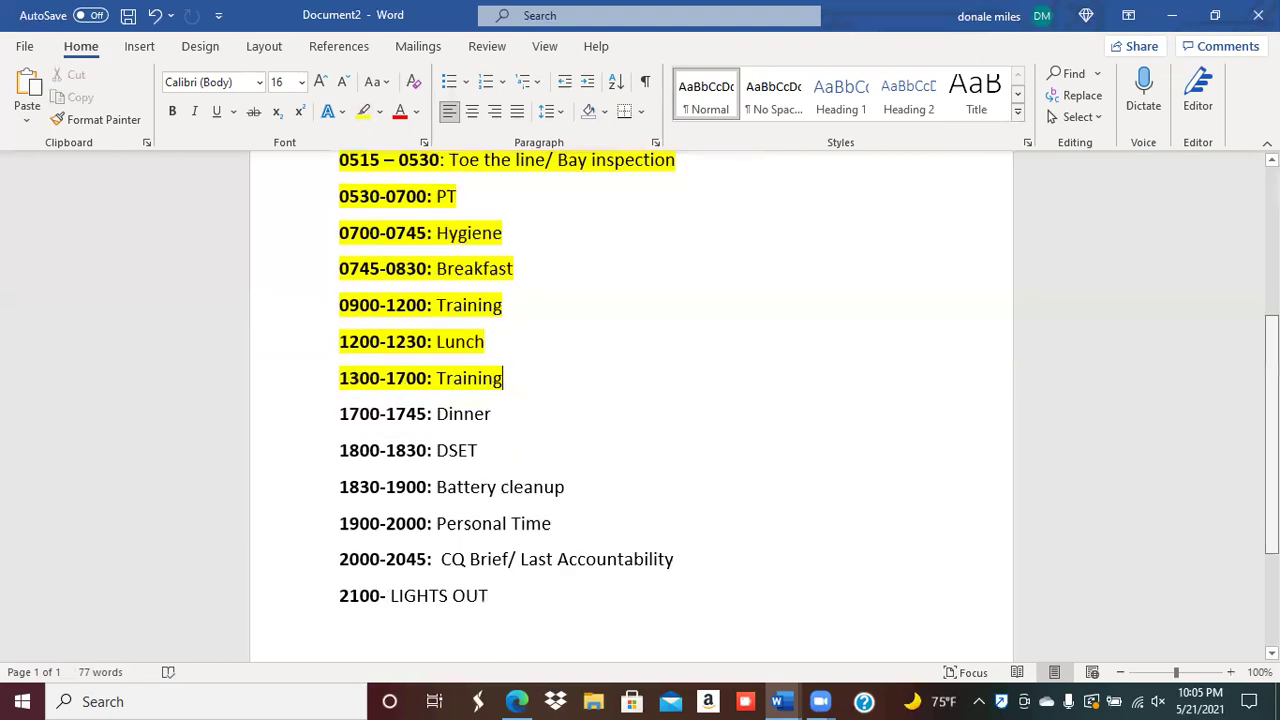
scroll(340, 389, down, 1)
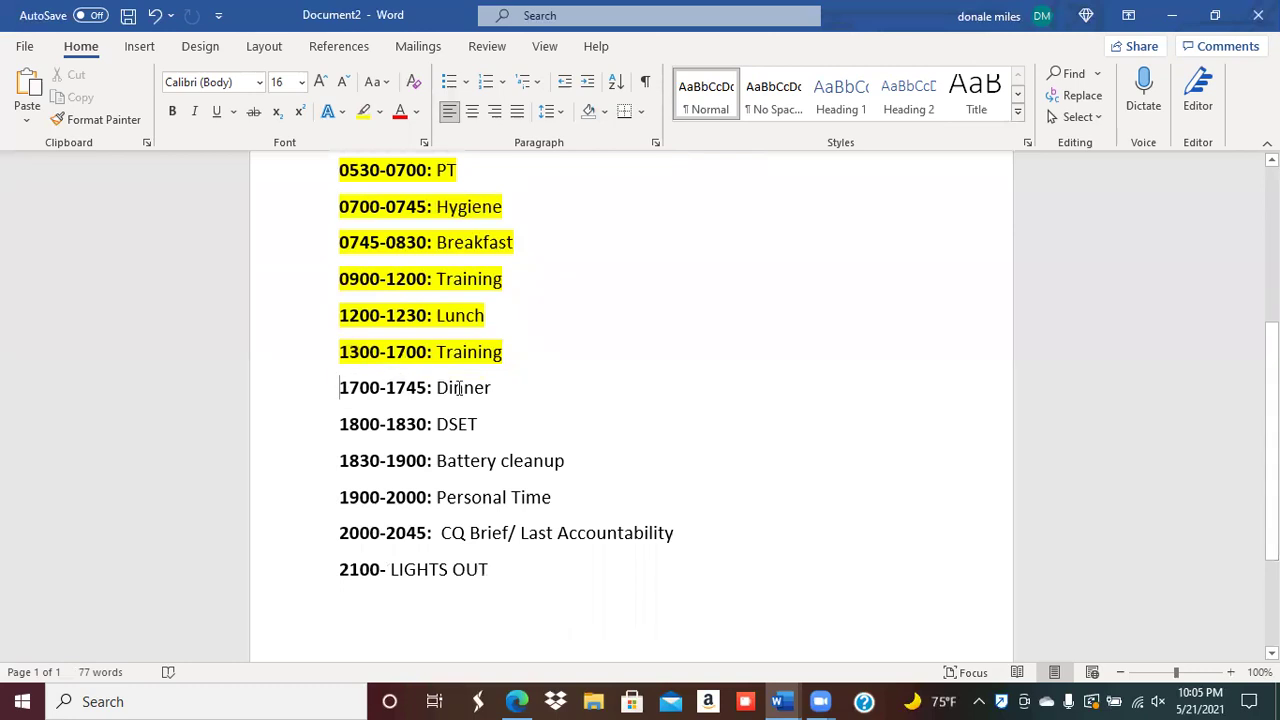
triple_click(484, 393)
click(364, 112)
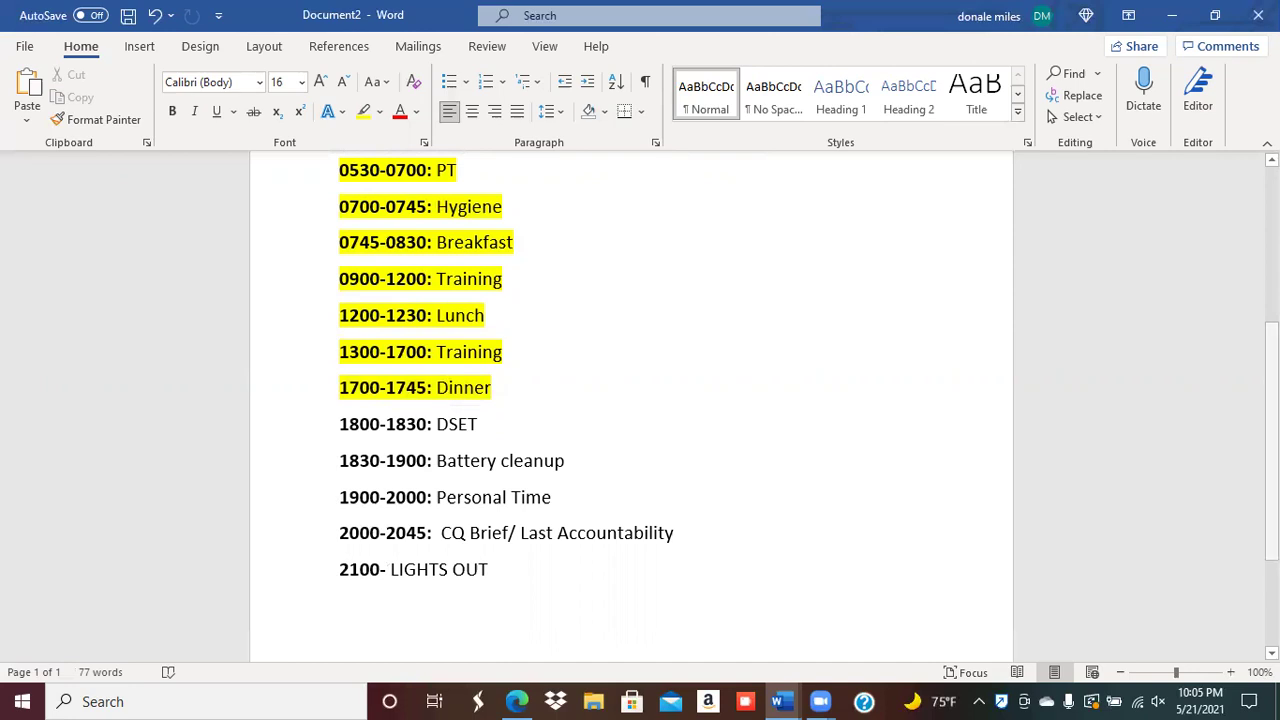
scroll(630, 400, up, 2)
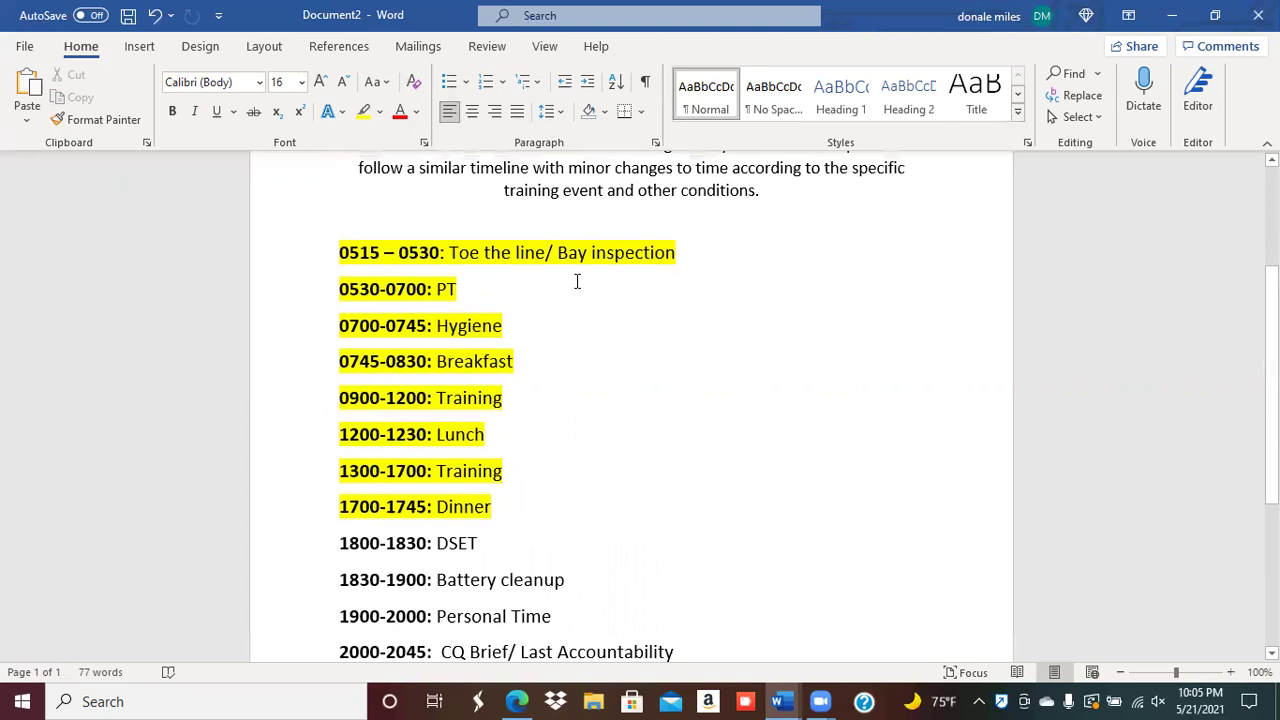
click(502, 511)
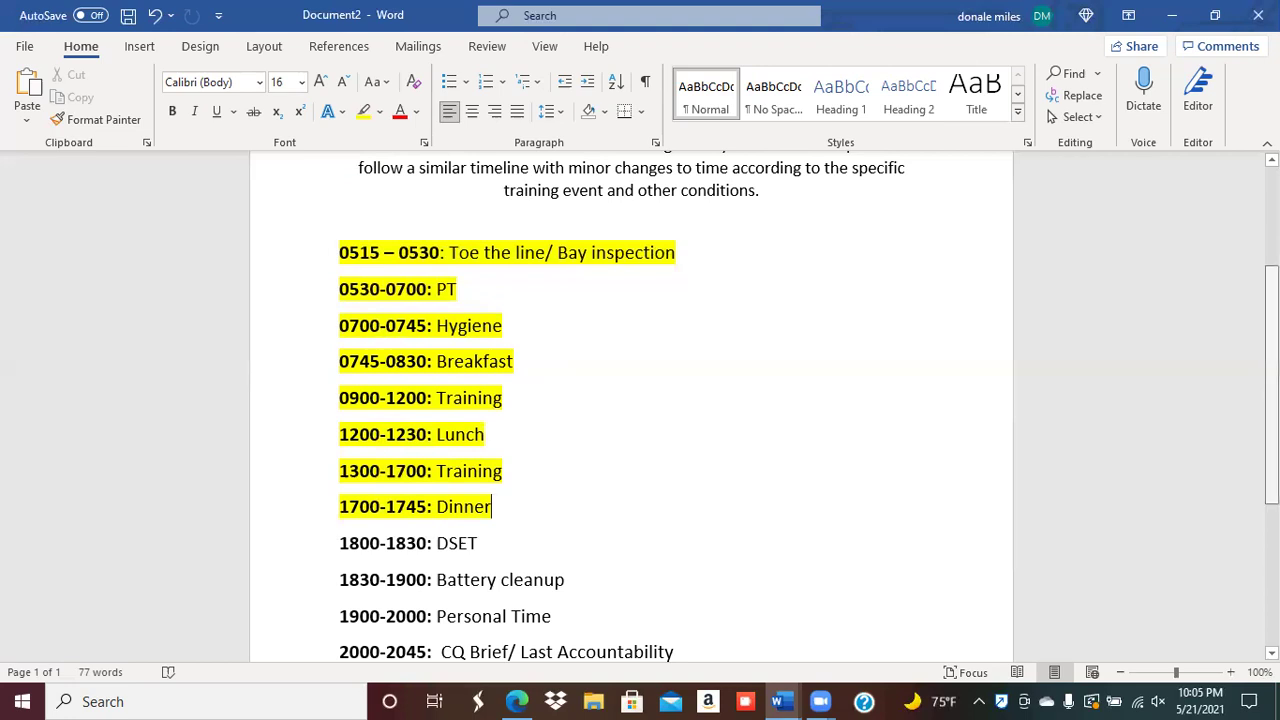
scroll(630, 400, down, 1)
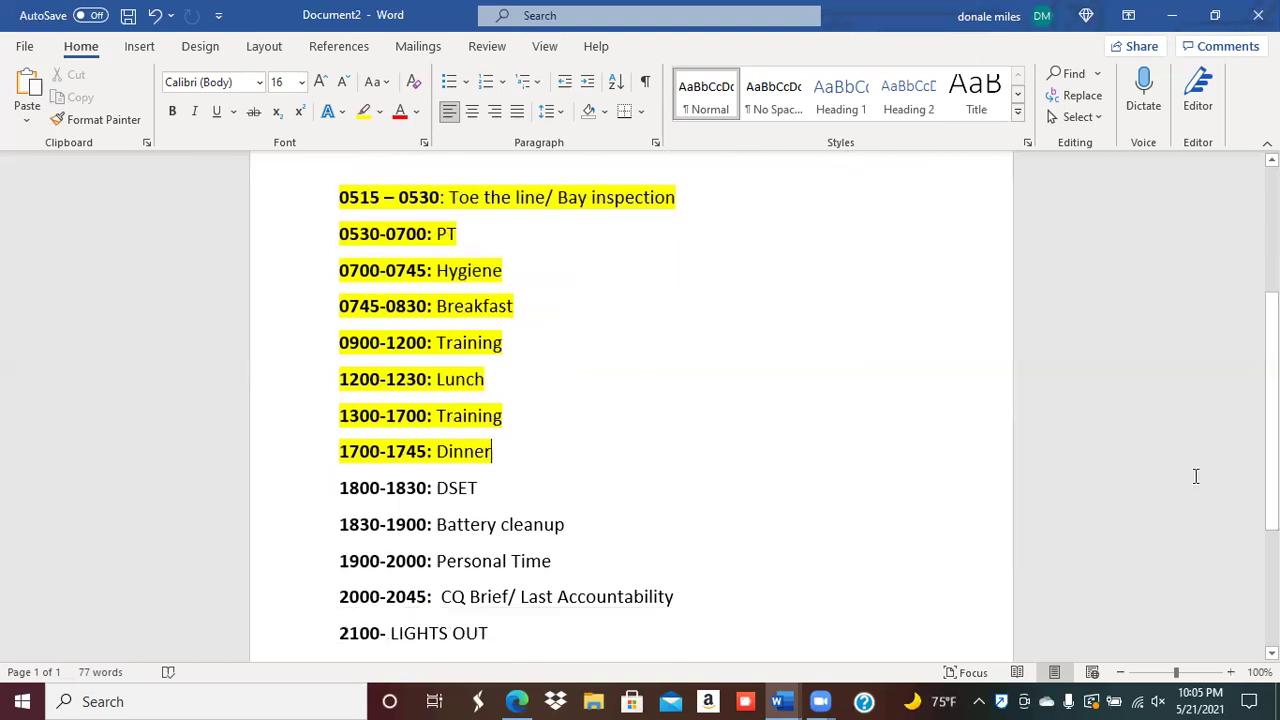
scroll(529, 423, down, 1)
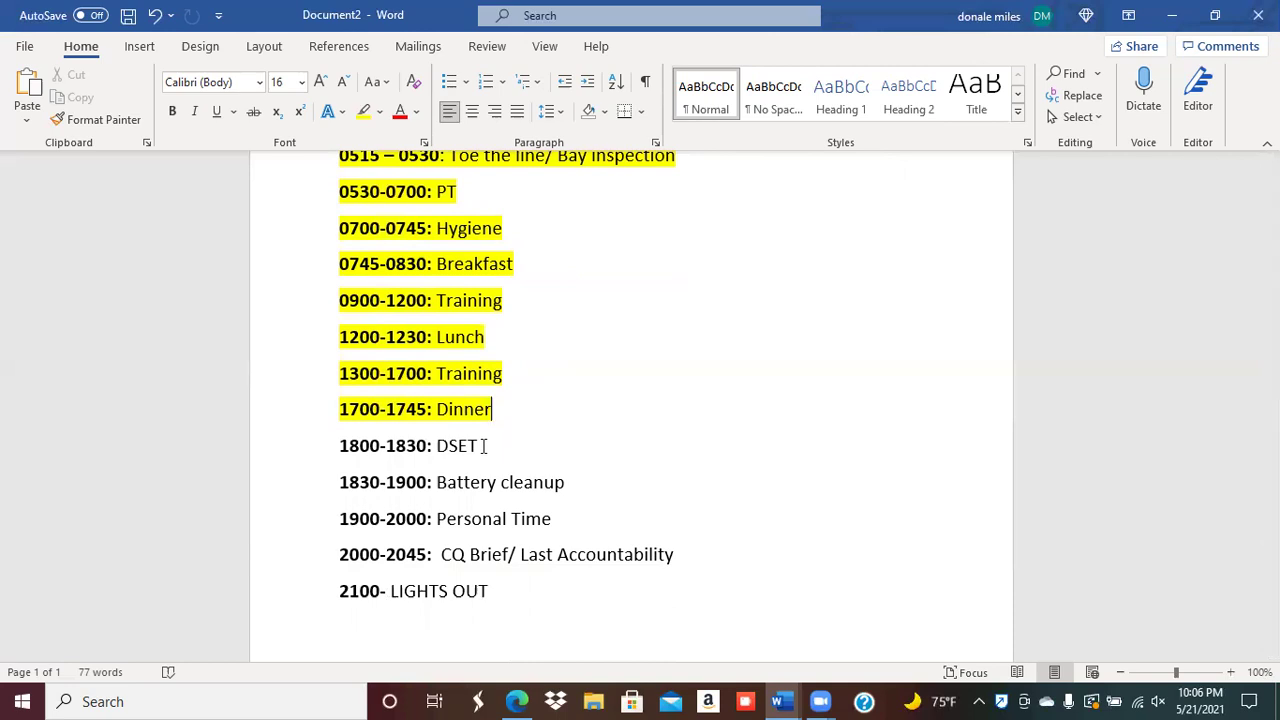
Step: Apply yellow highlight to the whole 1800-1830: DSET line
click(338, 445)
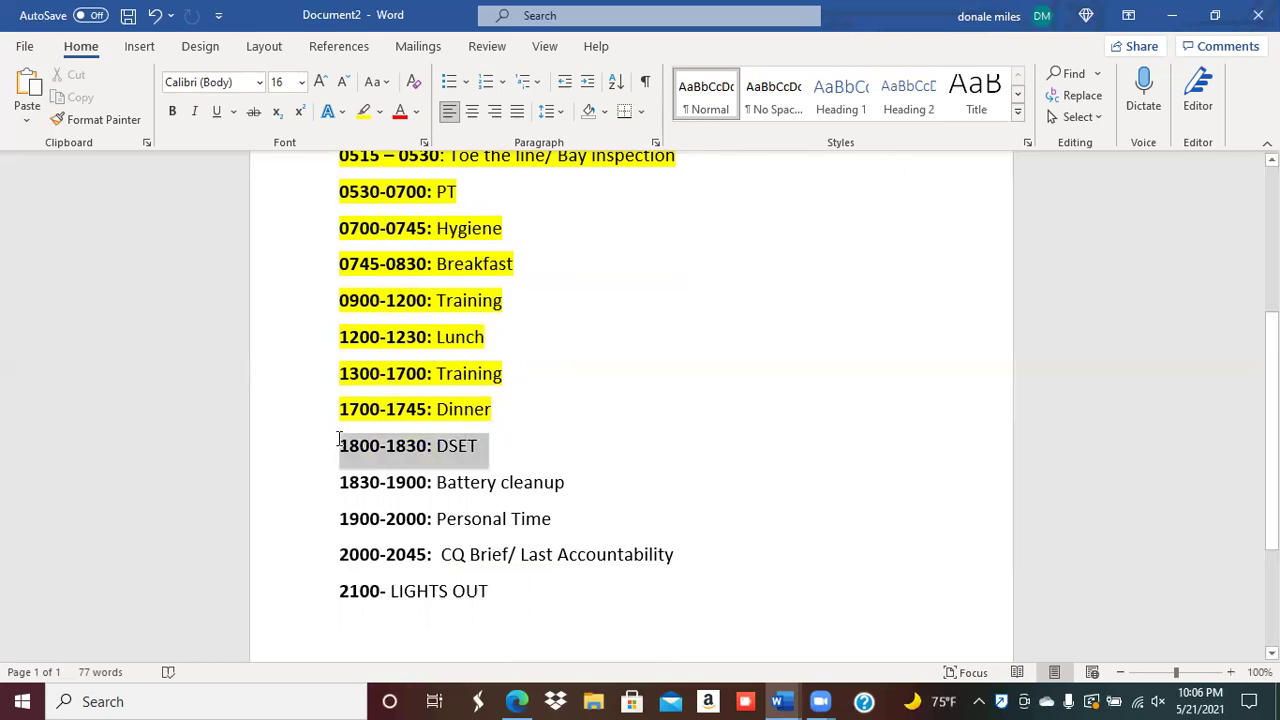
click(364, 113)
click(341, 445)
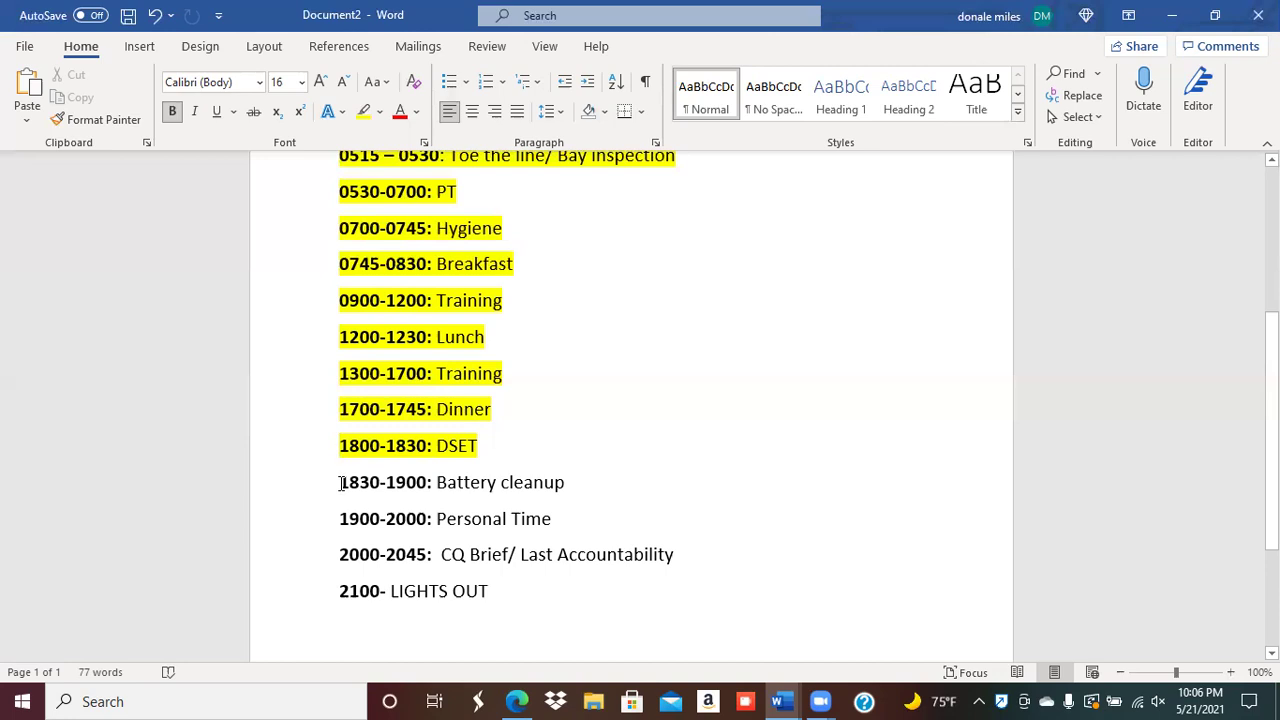
Step: Apply yellow highlight to the 1830-1900: Battery cleanup line
triple_click(540, 483)
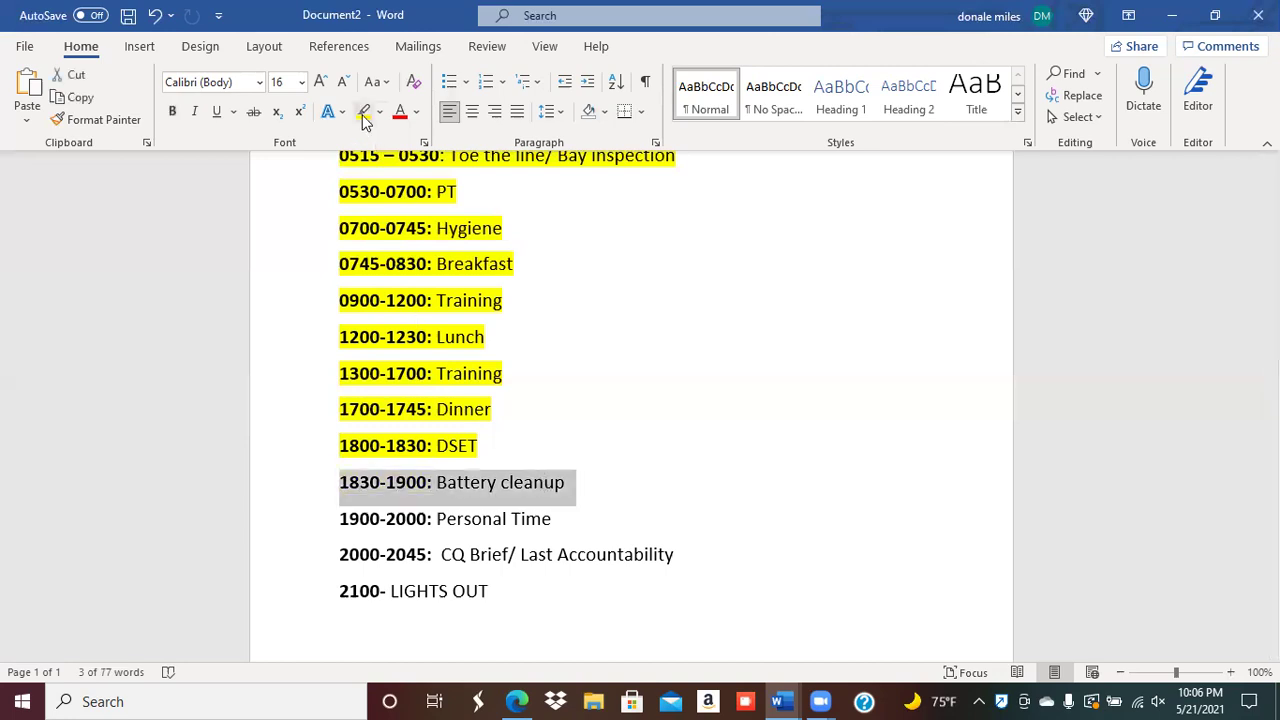
key(ctrl+alt+h)
click(644, 418)
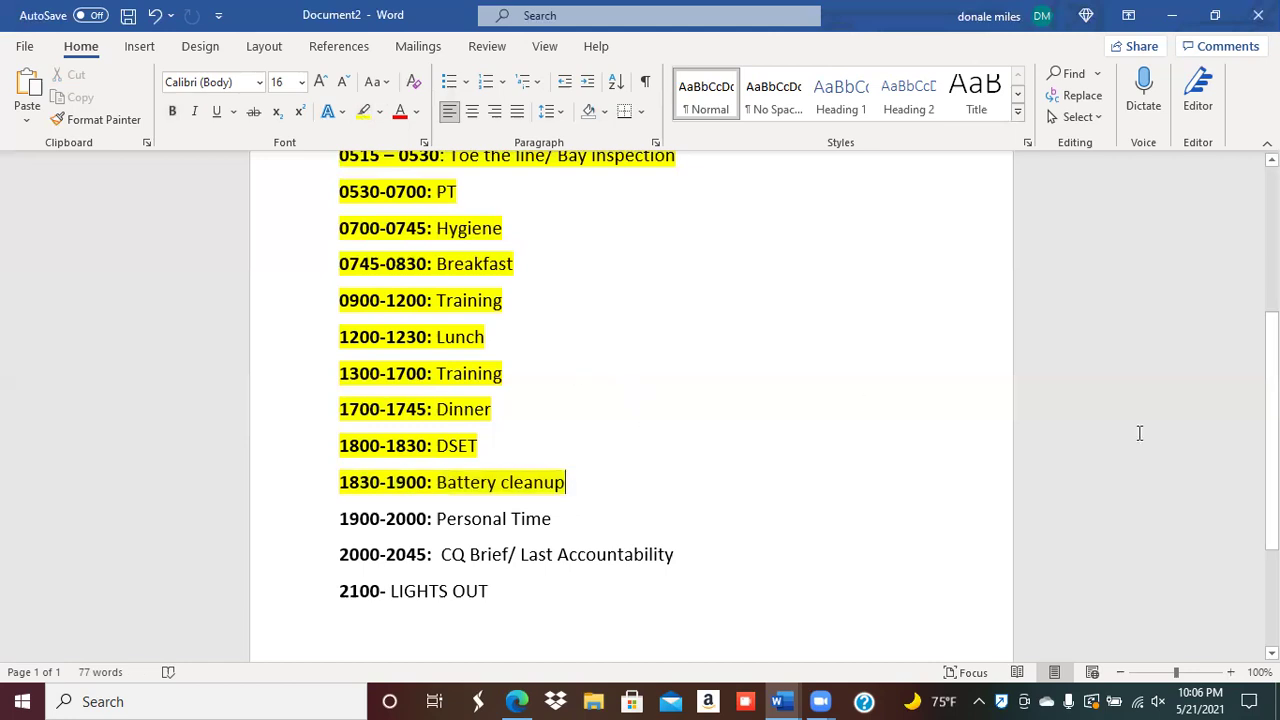
scroll(630, 400, down, 1)
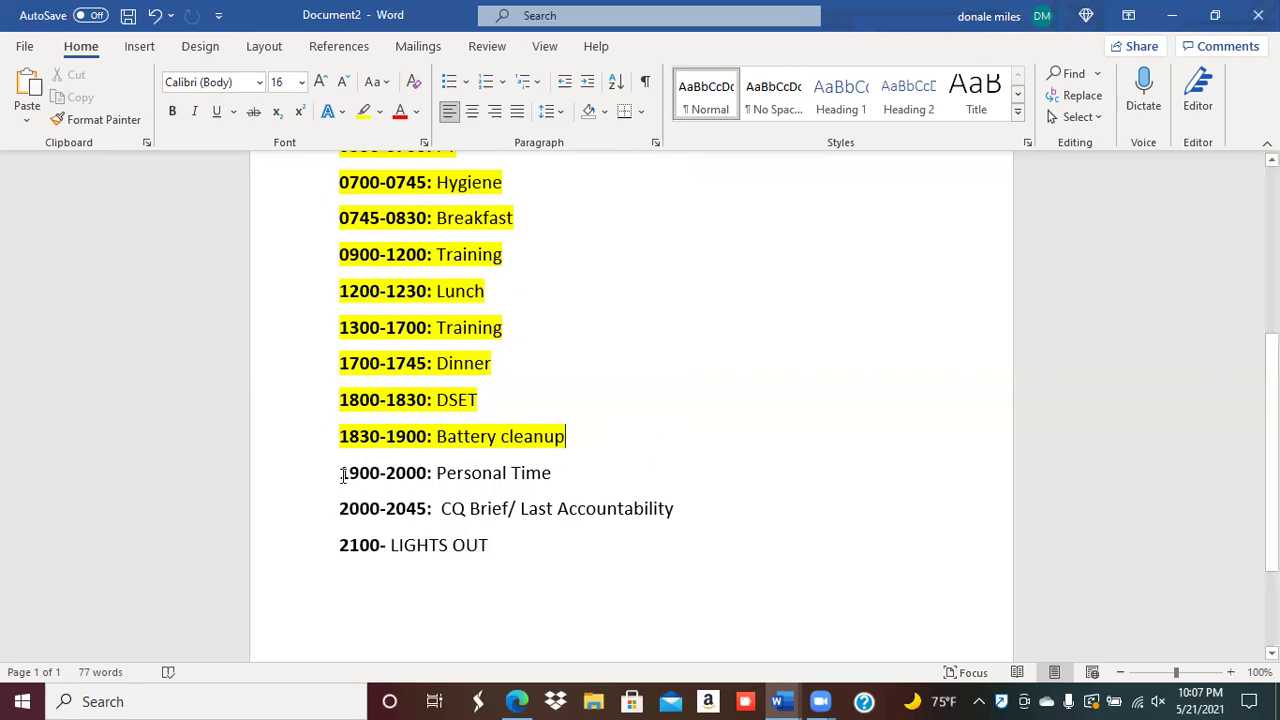
Step: Apply yellow highlight to the 1900-2000: Personal Time line
triple_click(533, 473)
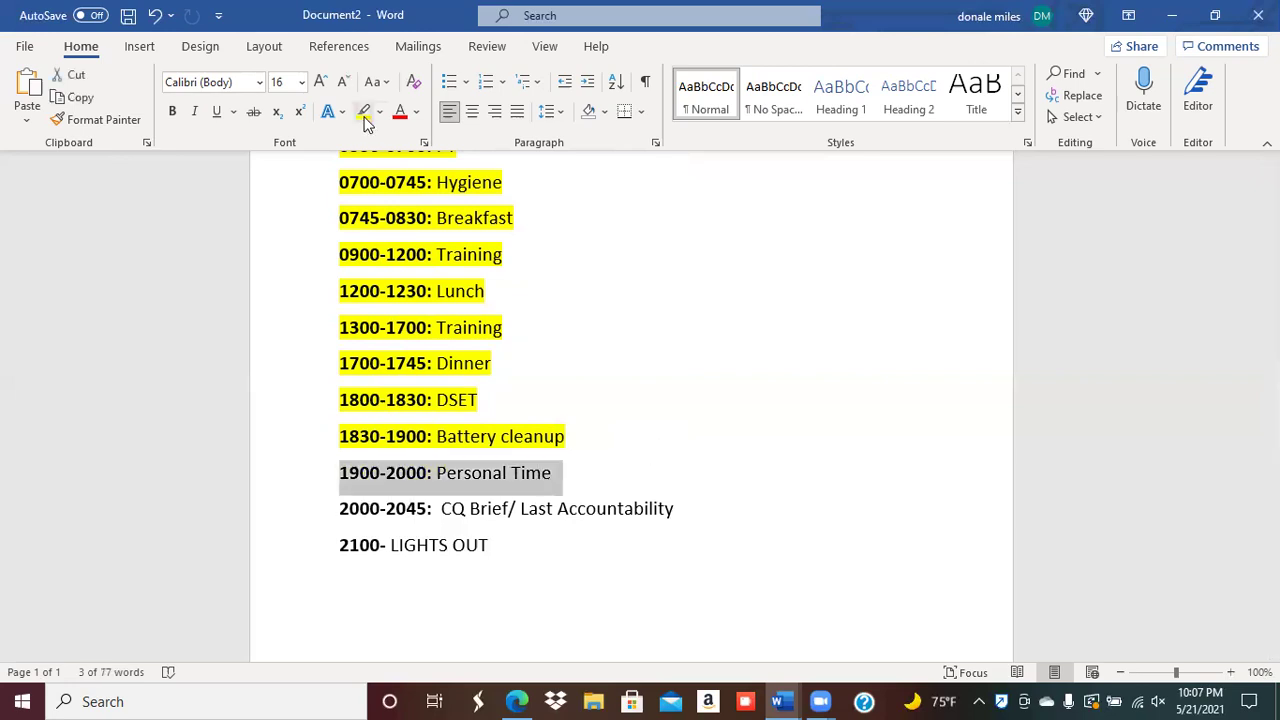
key(End)
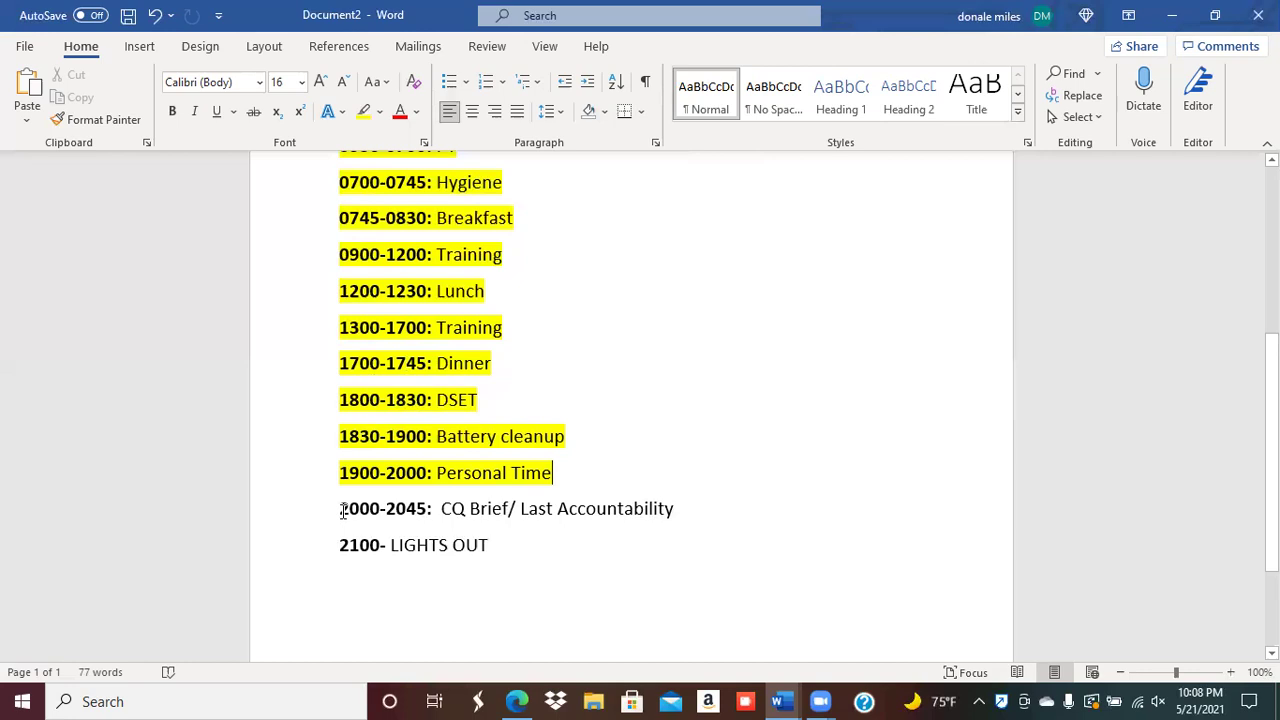
Step: Highlight the 2000-2045: CQ Brief/ Last Accountability line in yellow and review the schedule
drag(342, 510, 428, 510)
drag(658, 525, 656, 523)
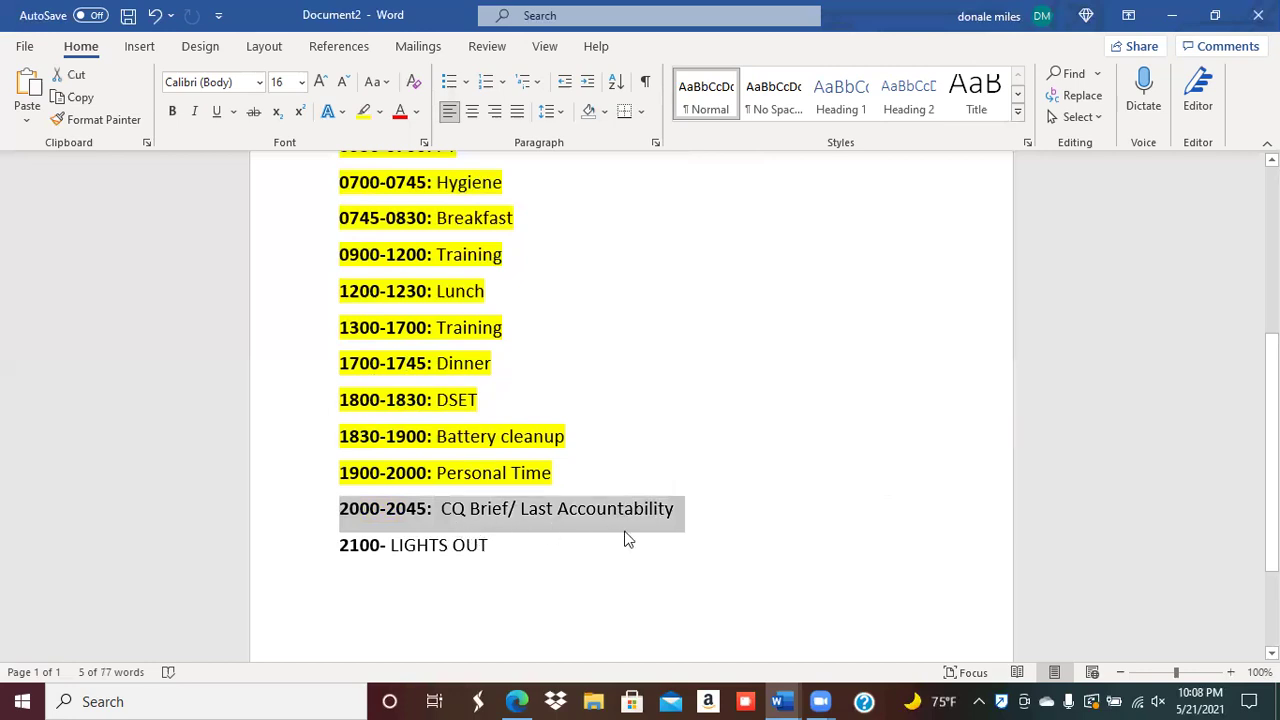
key(Right)
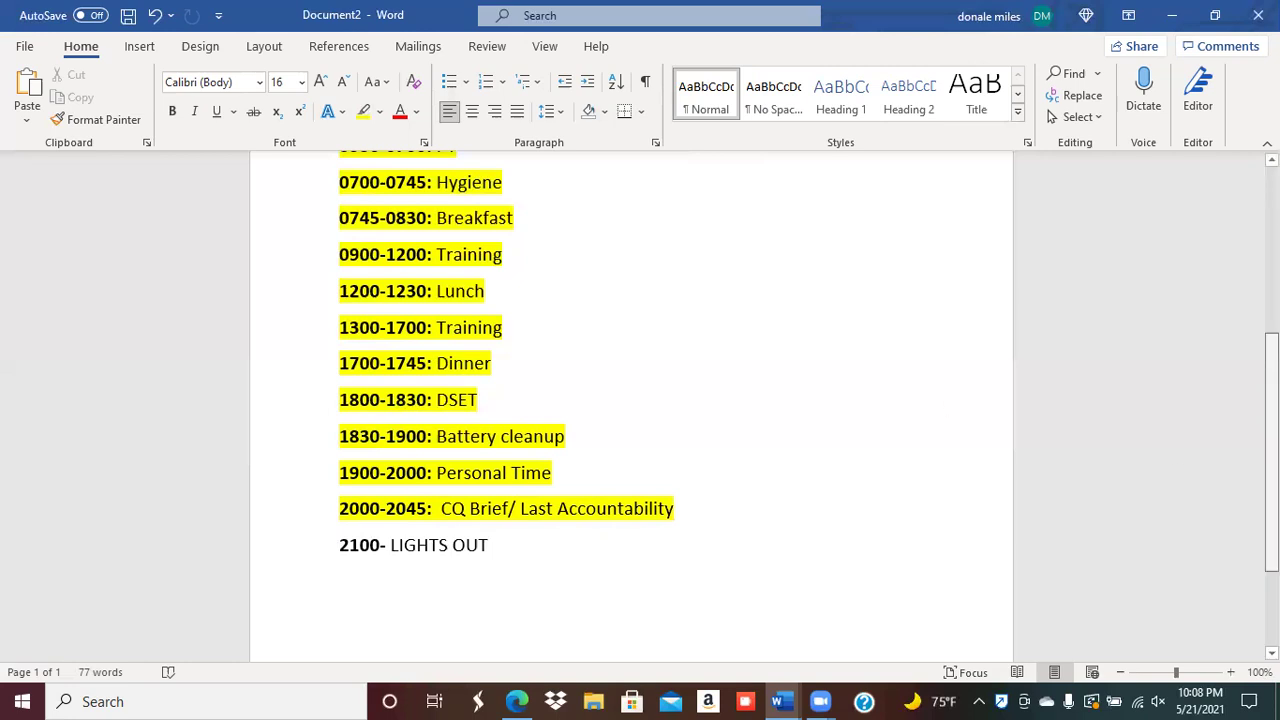
scroll(311, 343, up, 3)
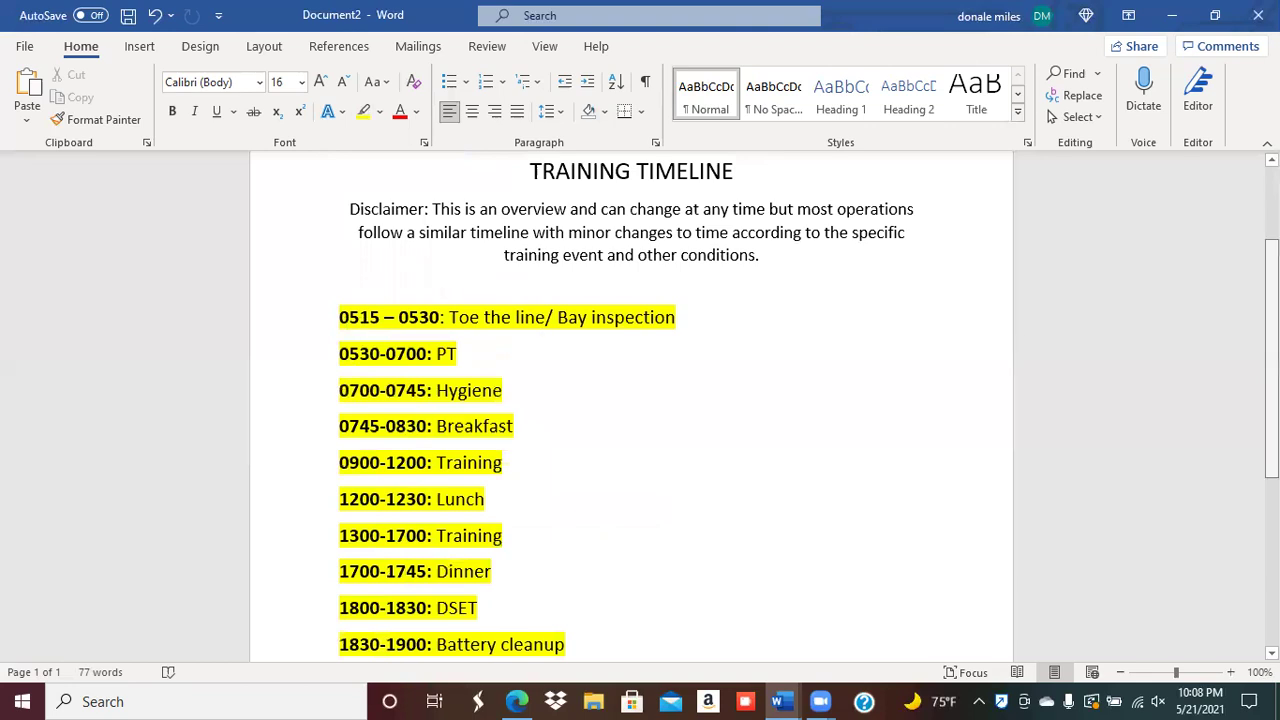
scroll(1271, 400, down, 3)
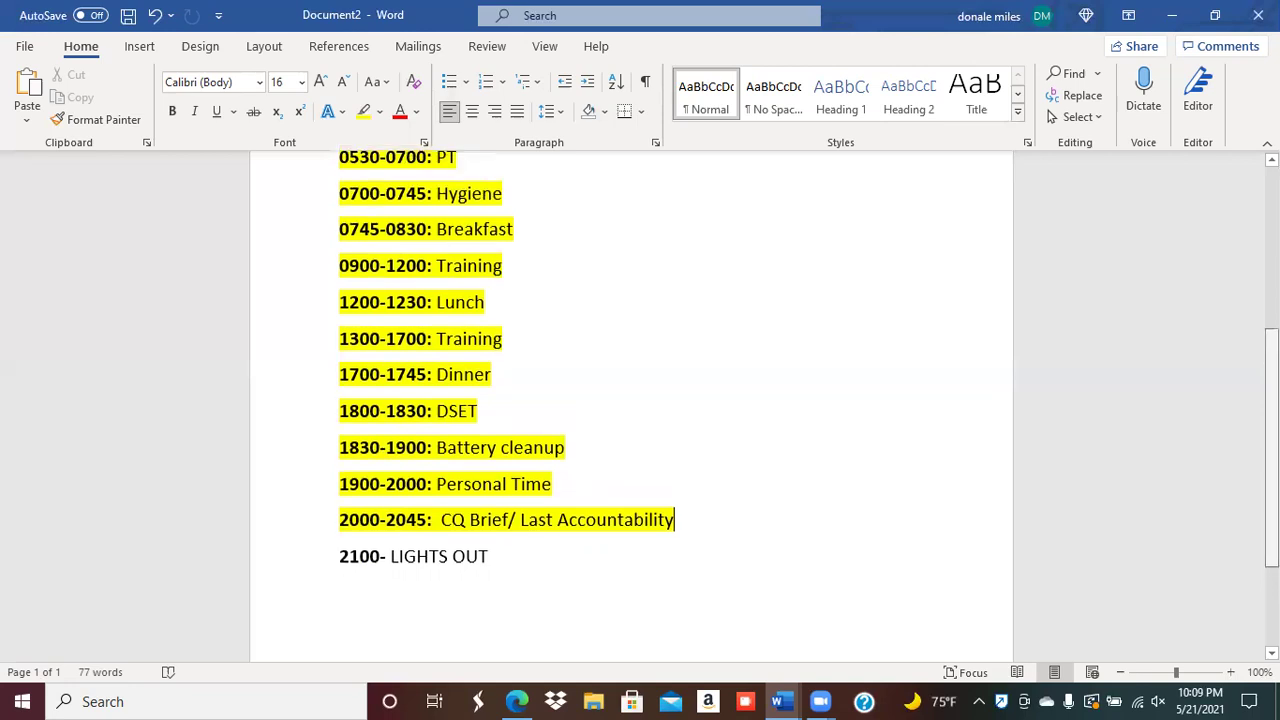
scroll(630, 400, down, 1)
scroll(630, 400, up, 2)
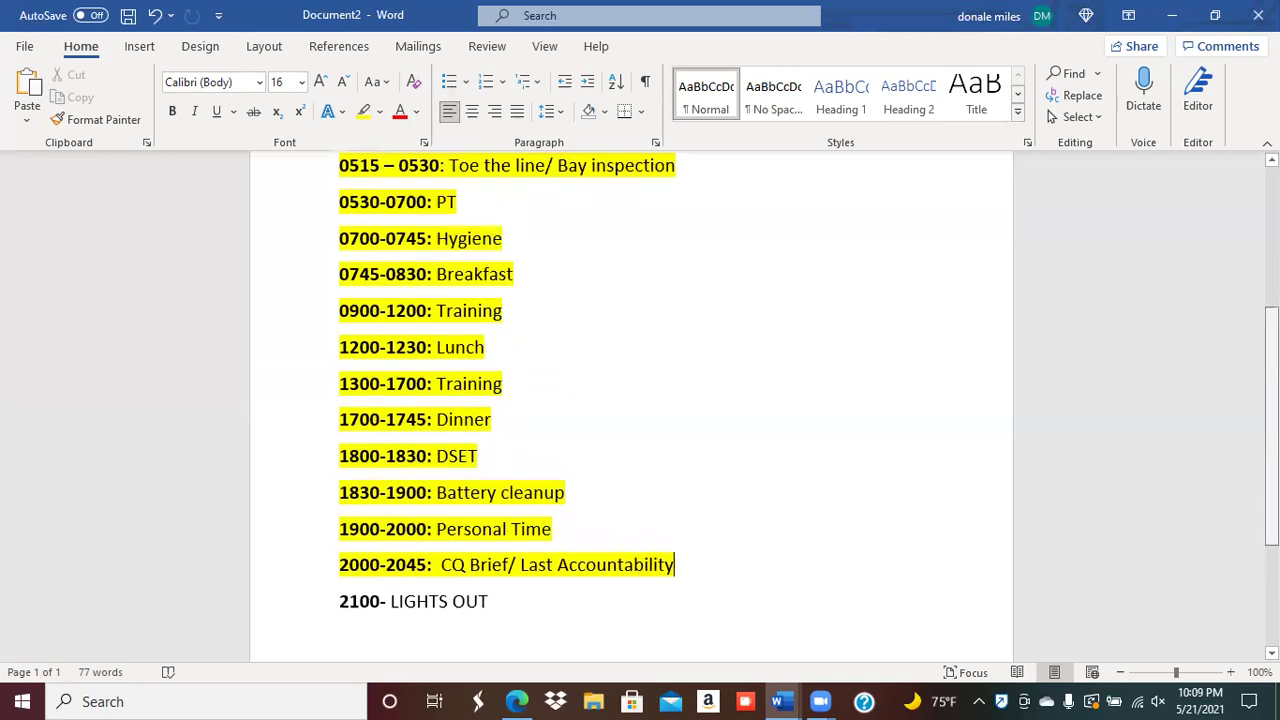
scroll(786, 603, down, 1)
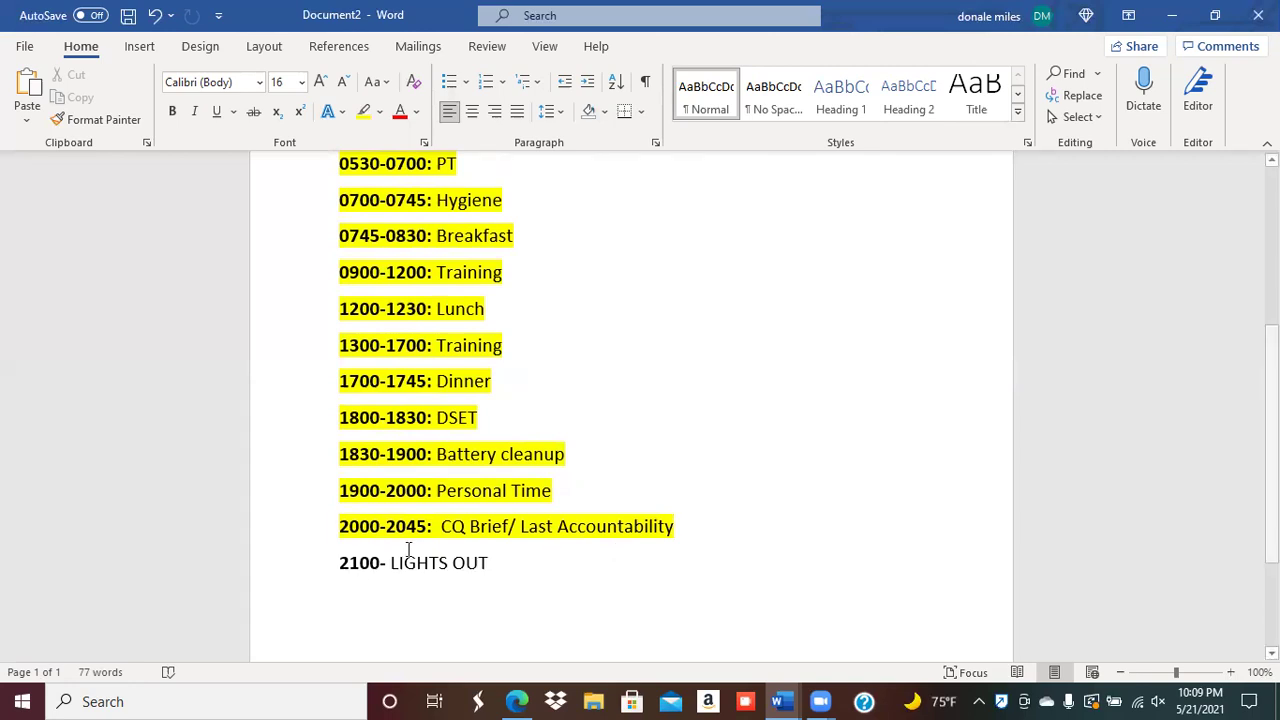
Step: Highlight the '2100- LIGHTS OUT' line in yellow and scroll through the timeline to review all highlights
triple_click(469, 563)
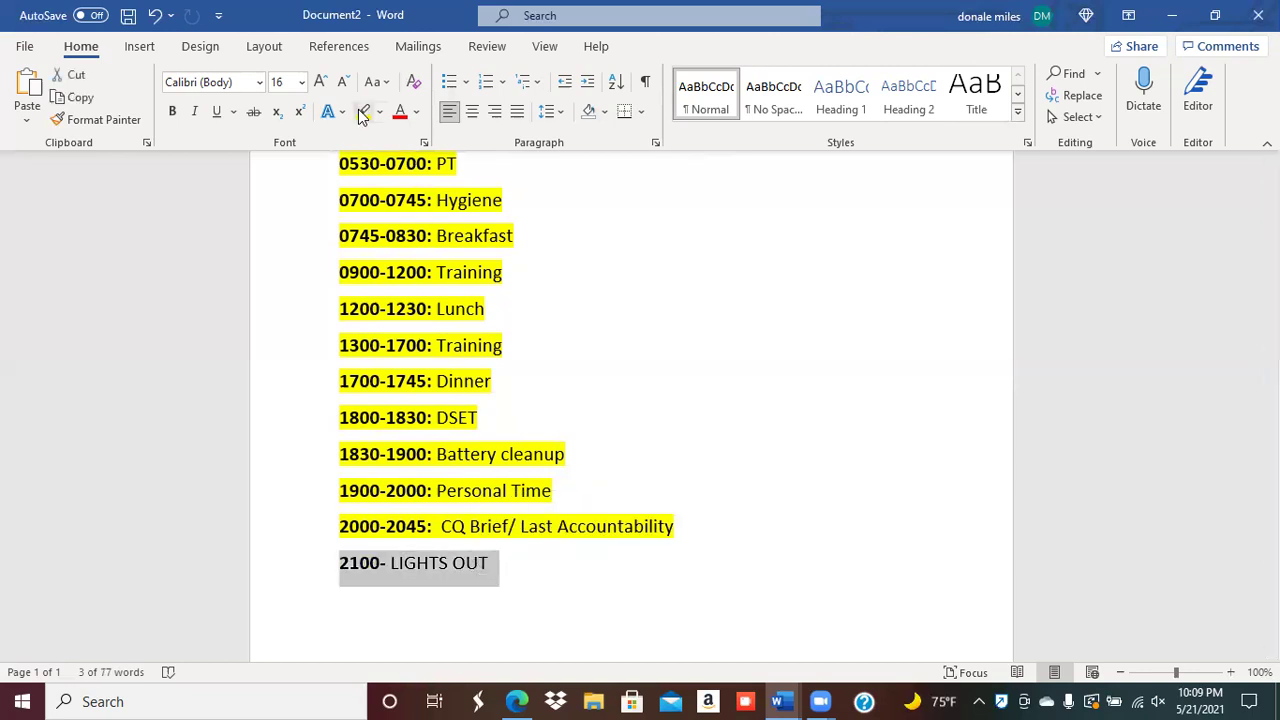
key(Right)
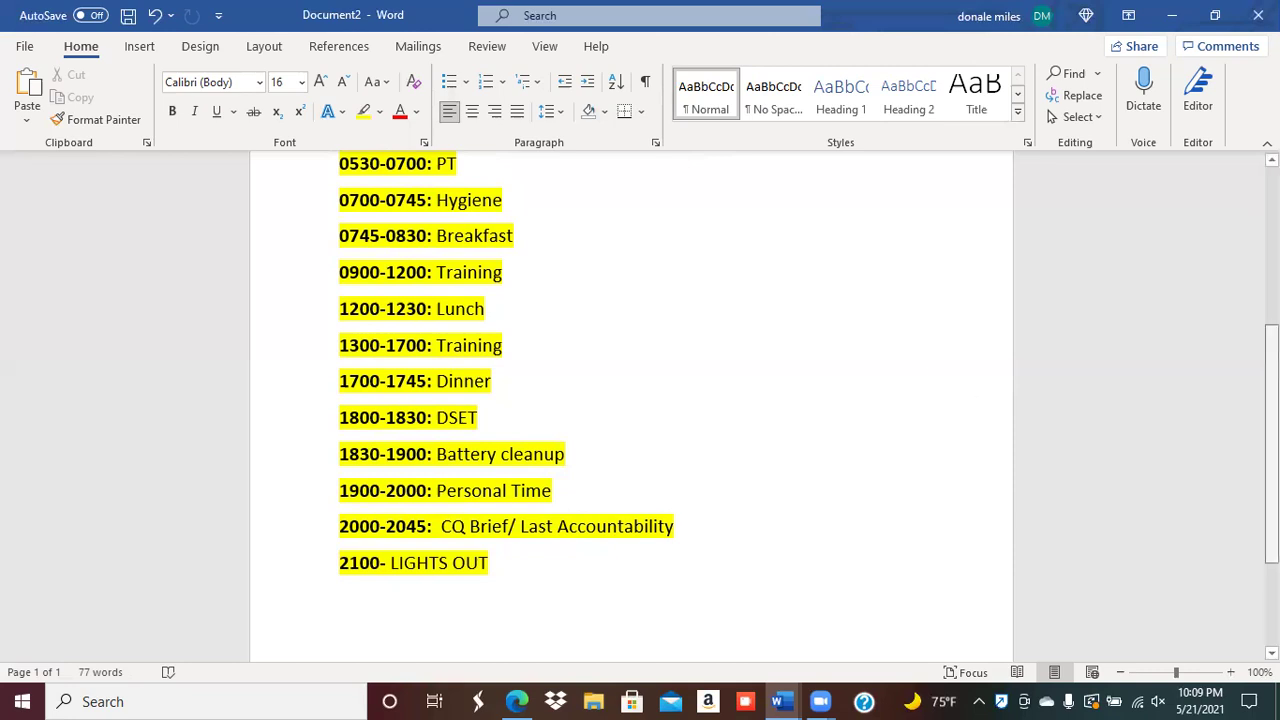
scroll(630, 400, down, 1)
scroll(630, 400, up, 2)
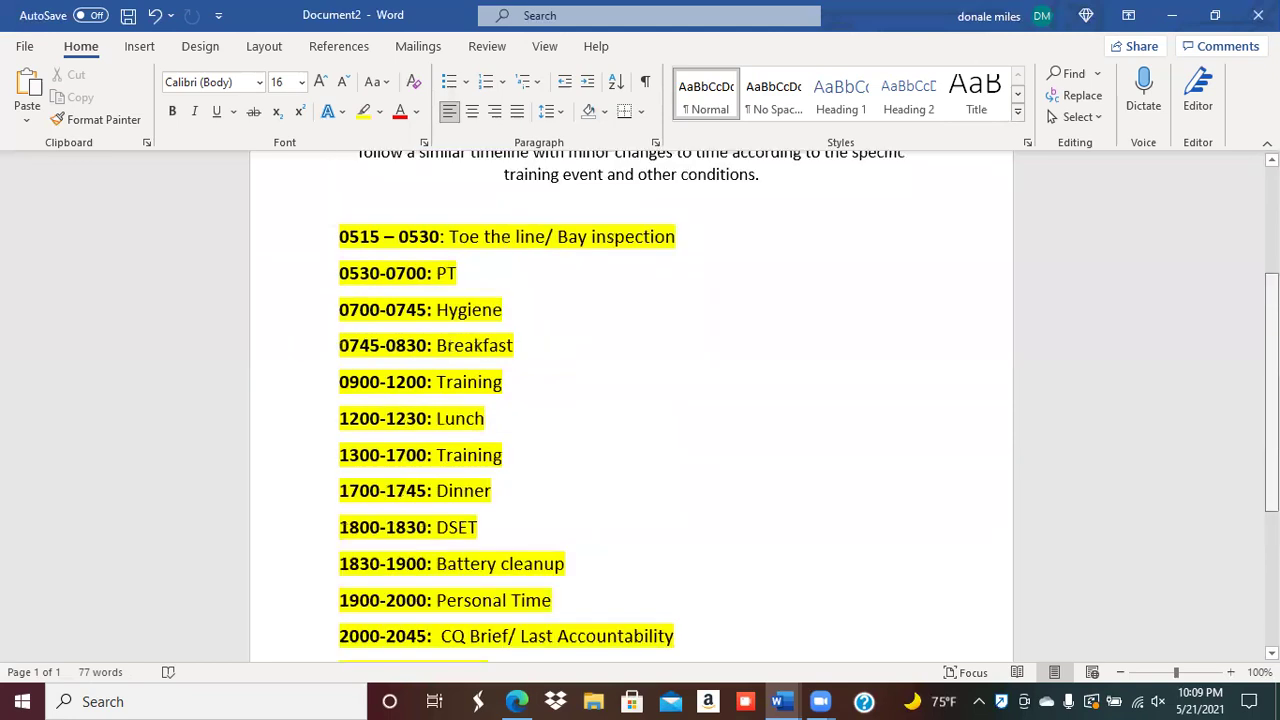
scroll(630, 400, down, 1)
scroll(630, 400, down, 1)
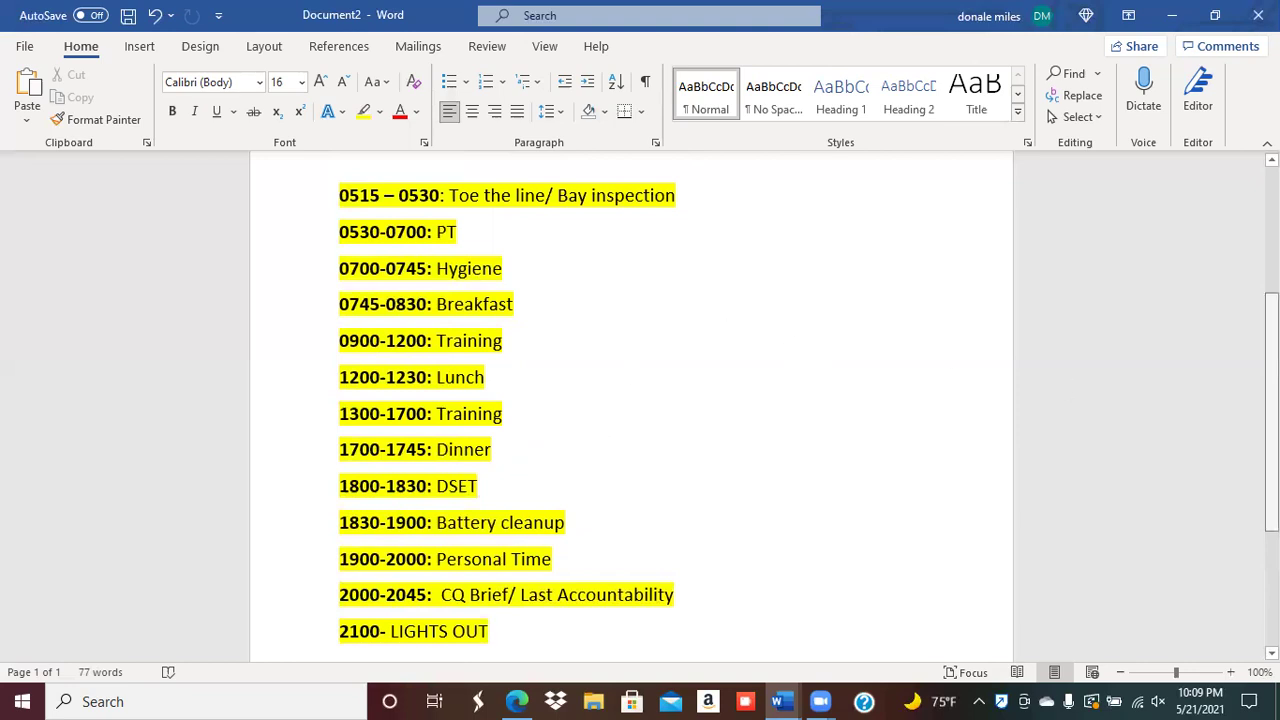
drag(1271, 410, 1271, 413)
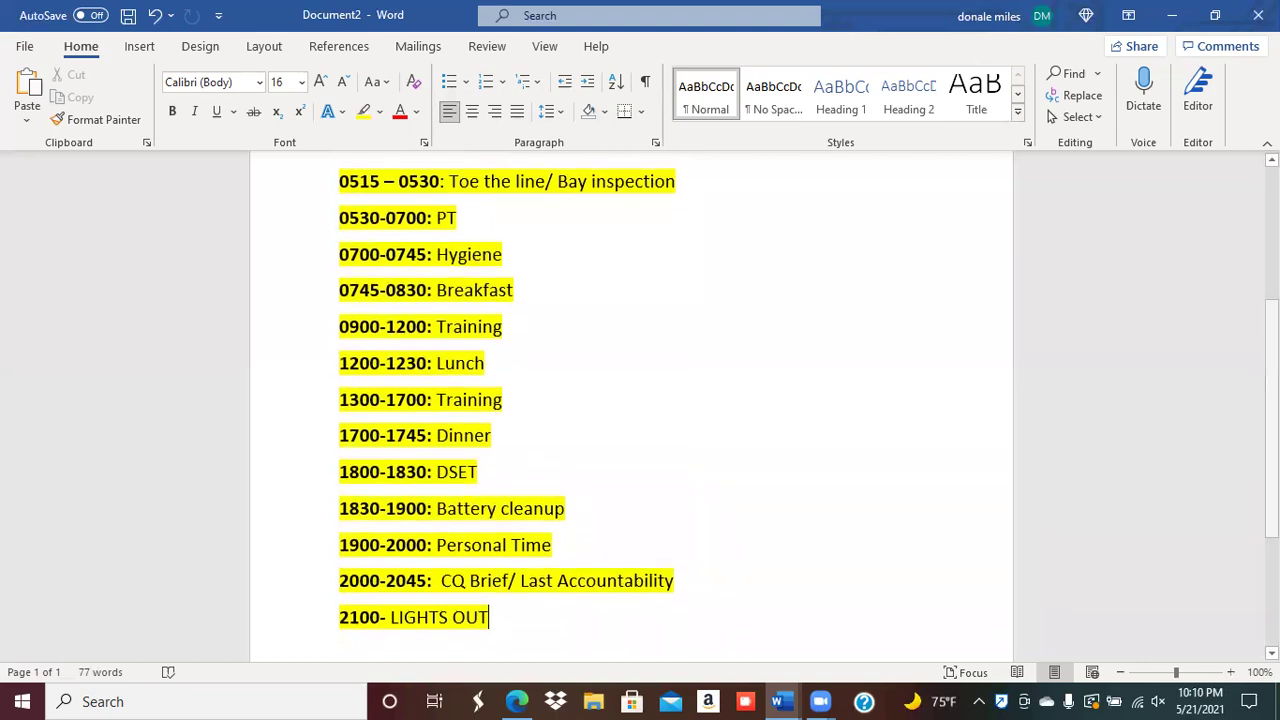
drag(1271, 413, 1271, 298)
scroll(631, 400, up, 1)
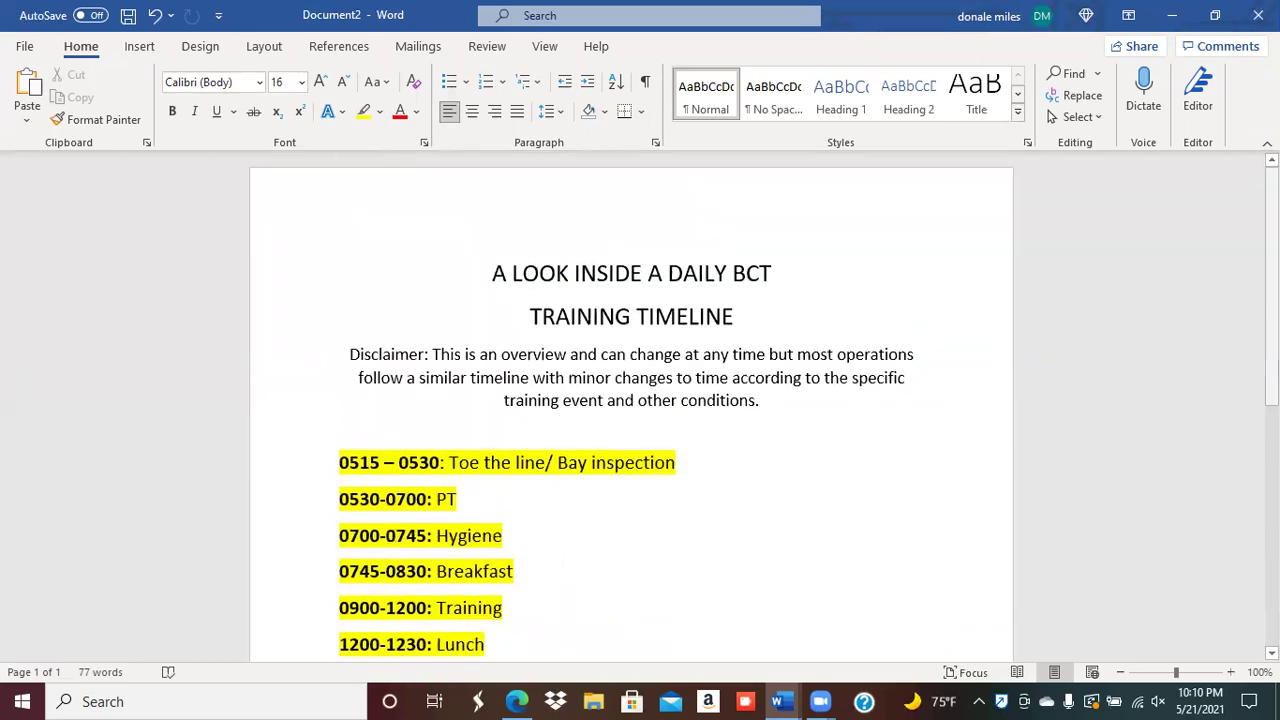
scroll(631, 400, down, 1)
scroll(631, 400, down, 2)
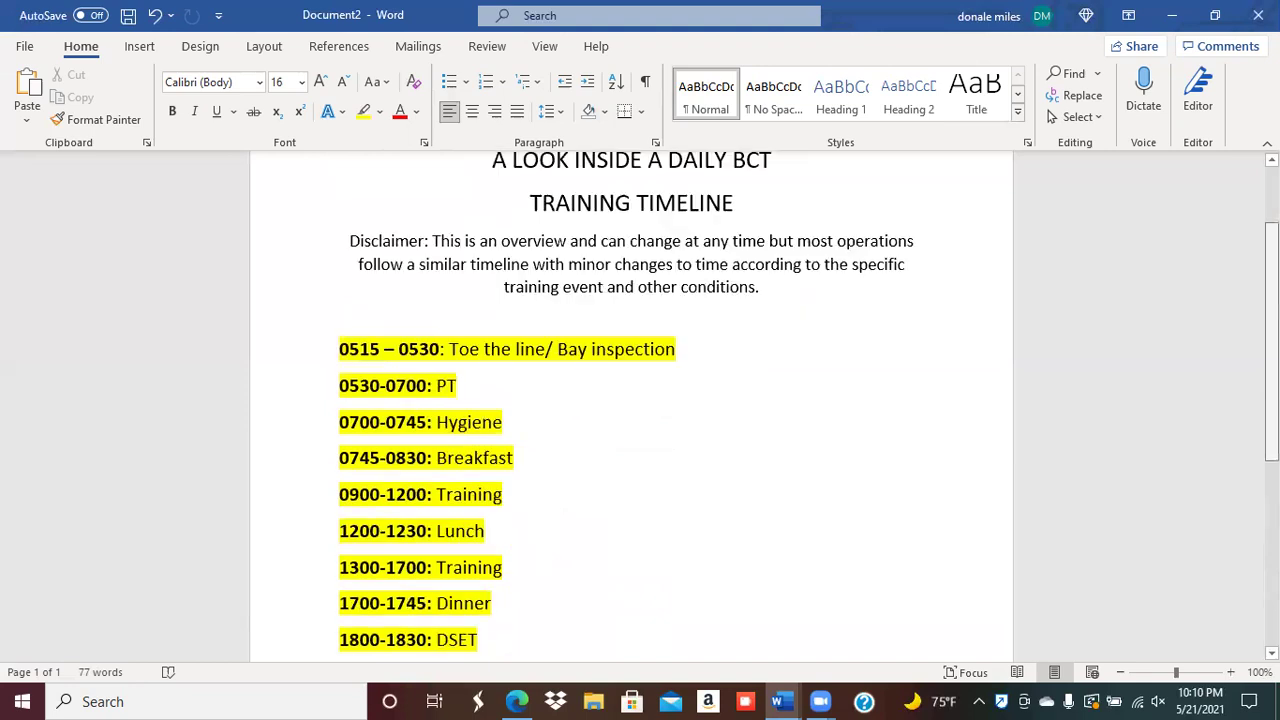
scroll(631, 400, up, 1)
scroll(631, 400, up, 1)
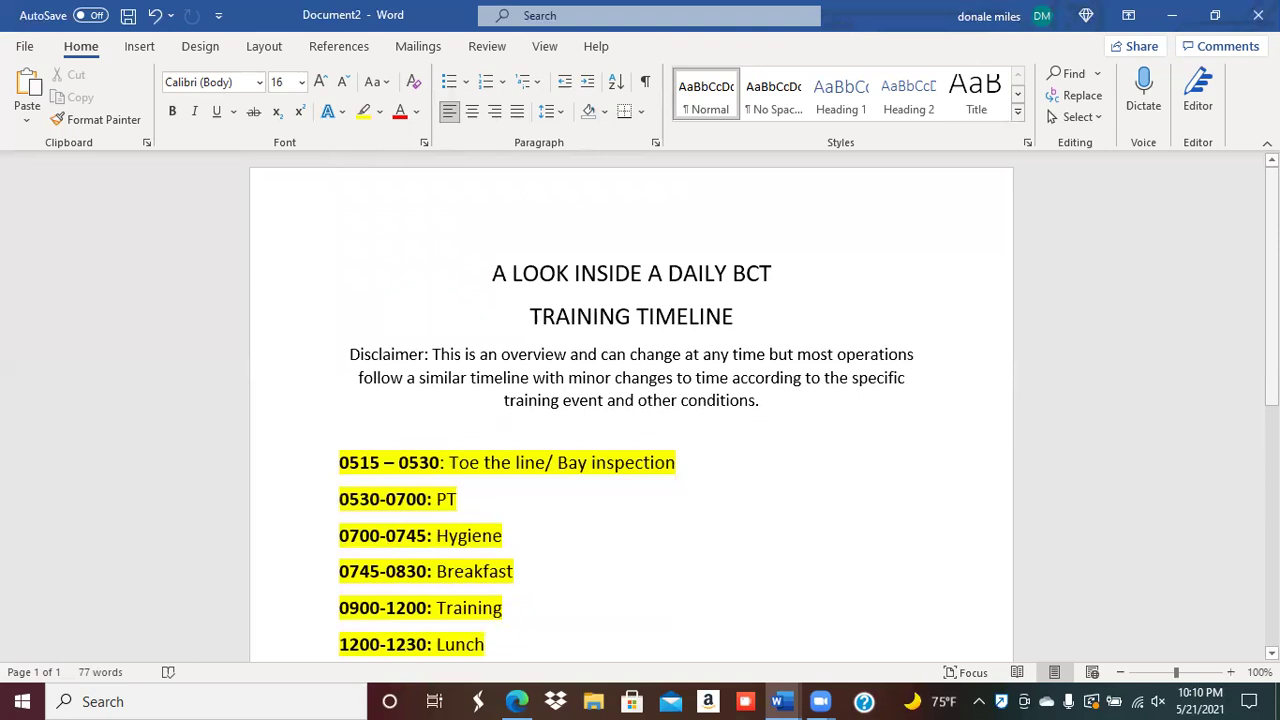
scroll(631, 407, down, 1)
scroll(631, 407, down, 1)
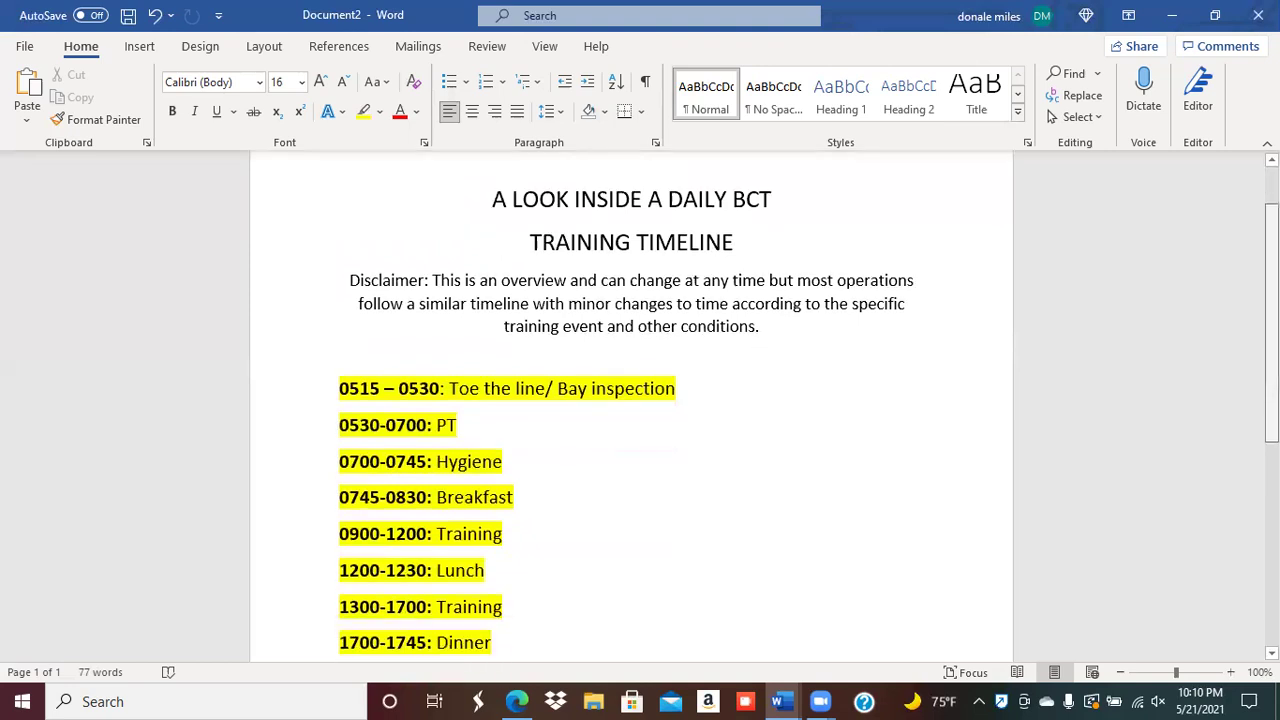
scroll(631, 407, down, 1)
scroll(631, 407, down, 1)
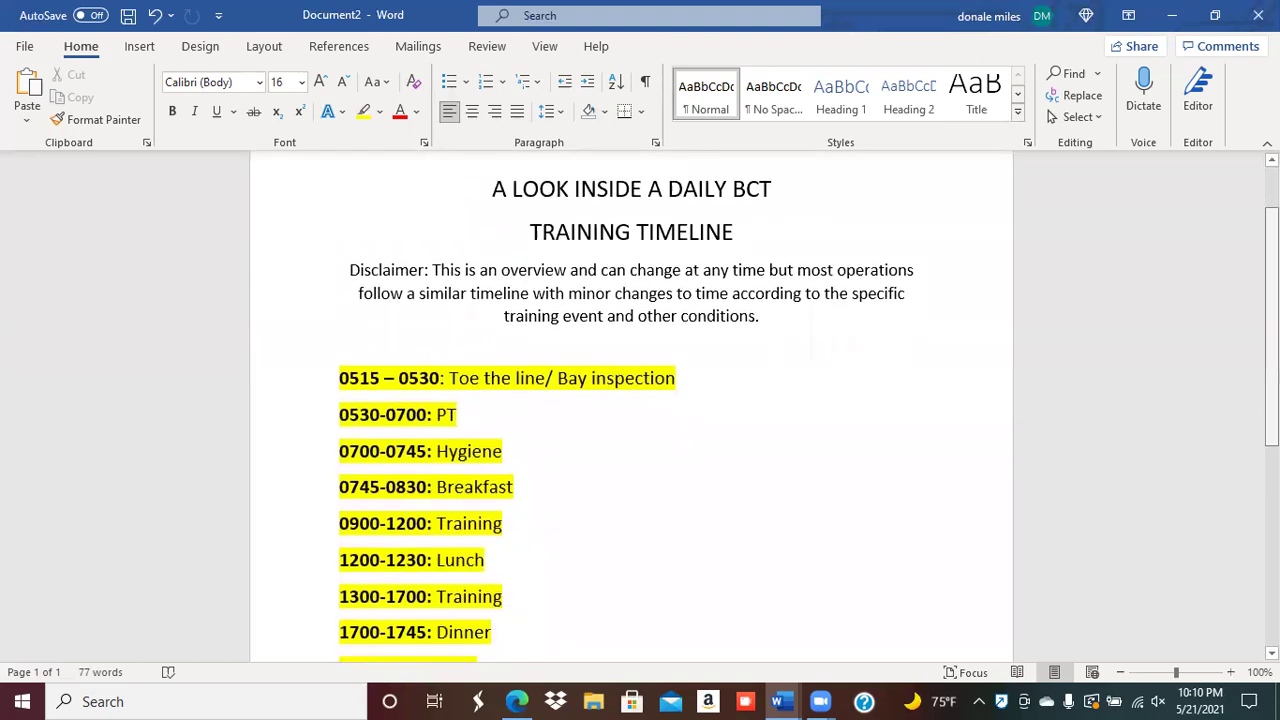
scroll(631, 407, down, 1)
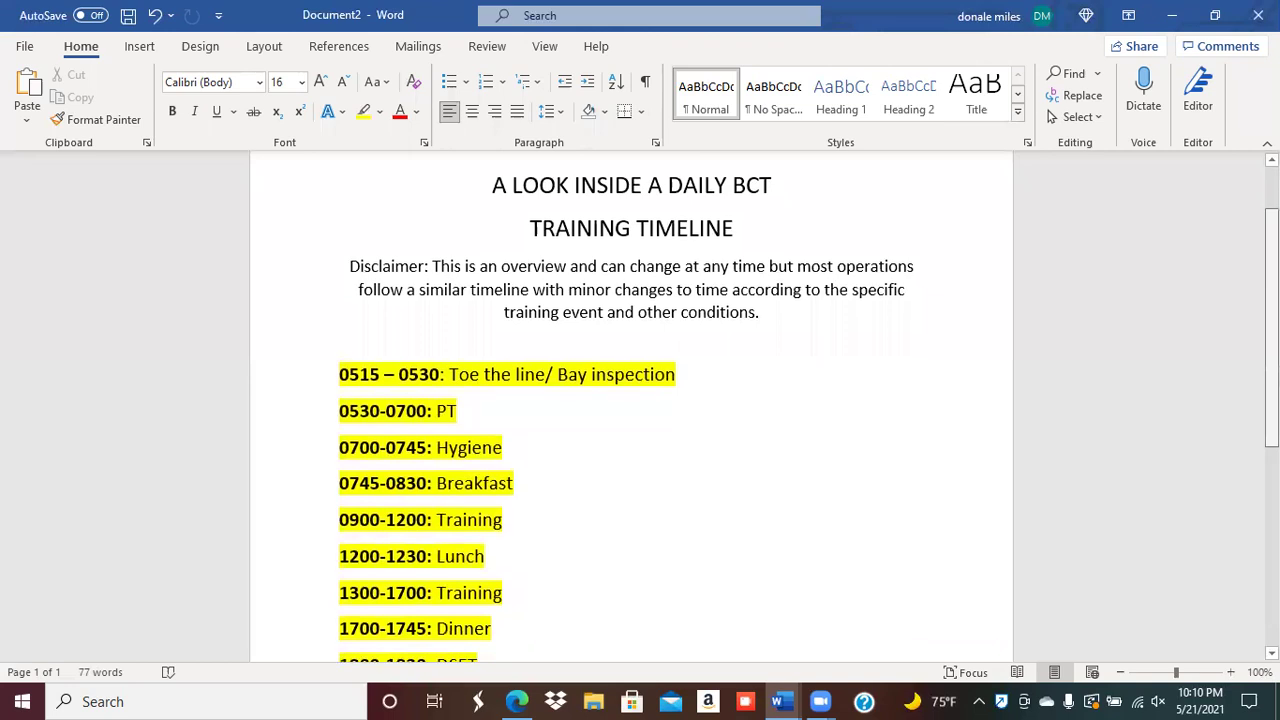
scroll(631, 407, up, 1)
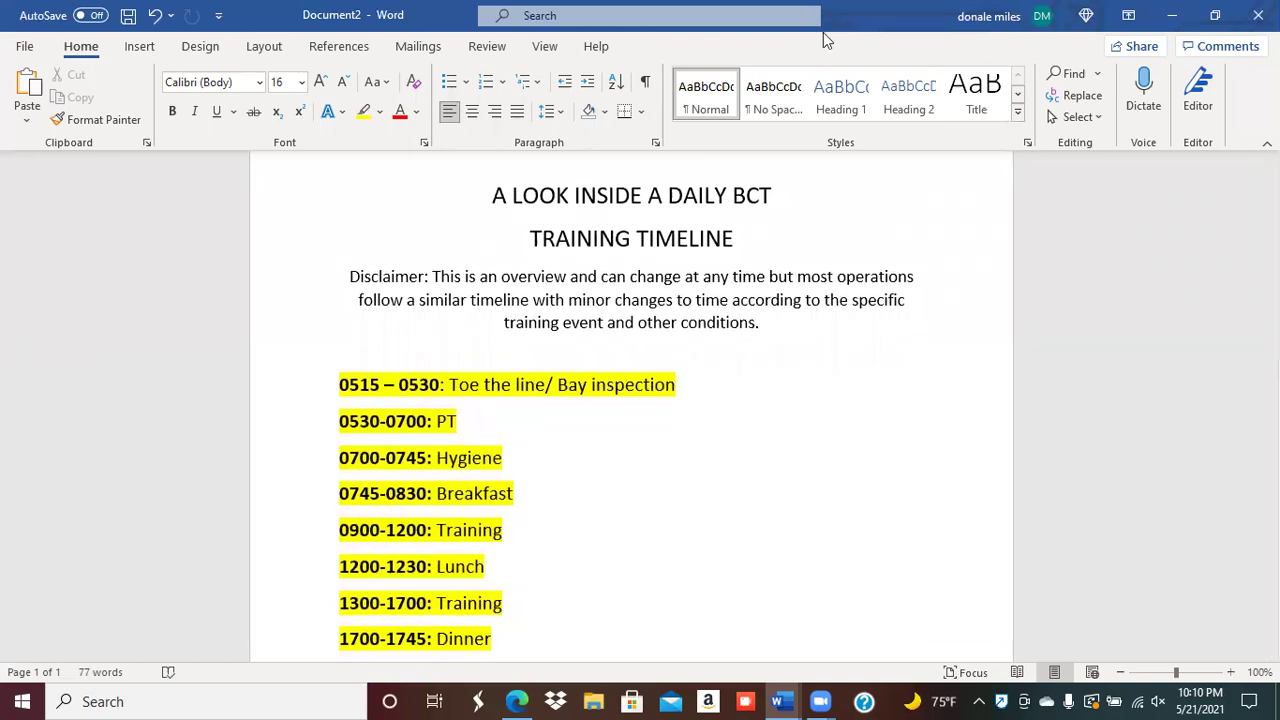